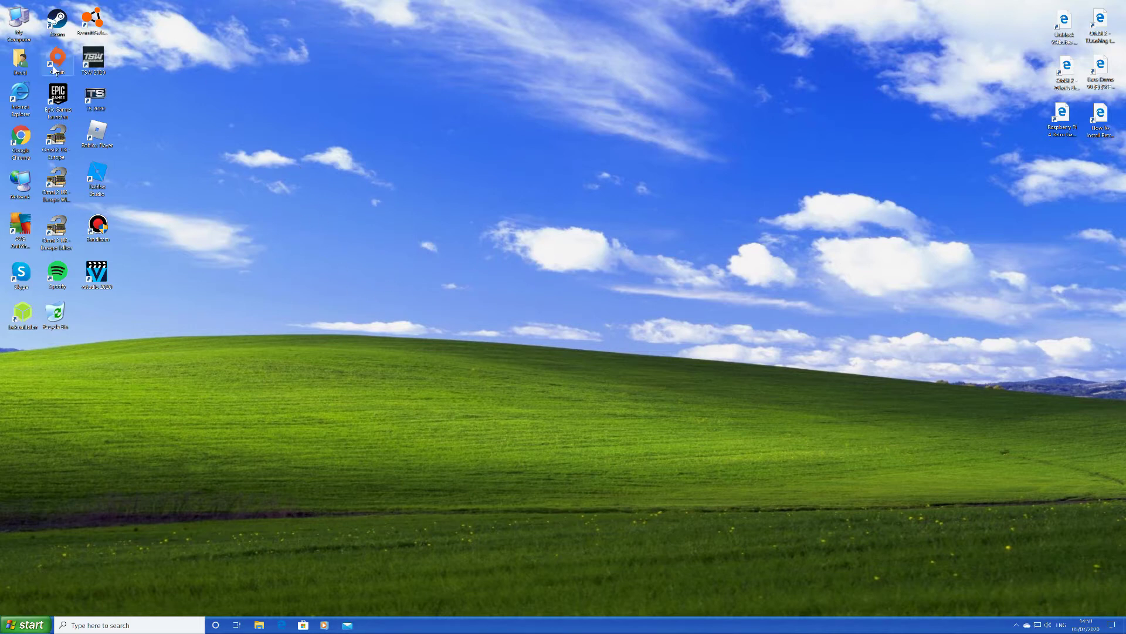
Open the game's install folder from the OMSI 2 shortcut, view Vehicles, then close that window.
right_click(61, 153)
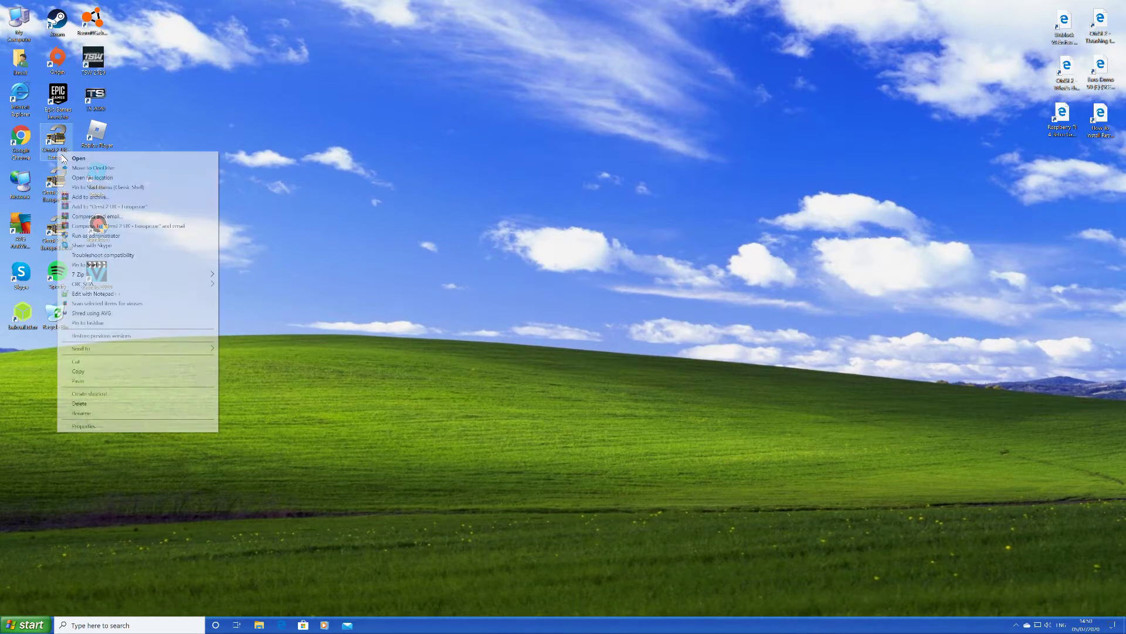
click(115, 178)
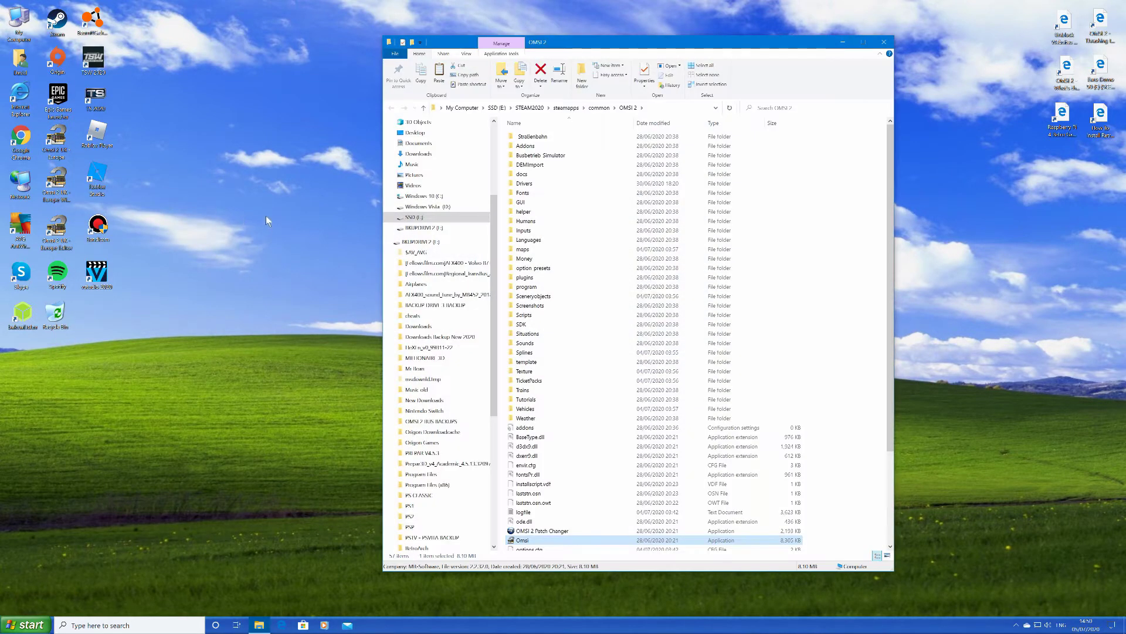
double_click(588, 410)
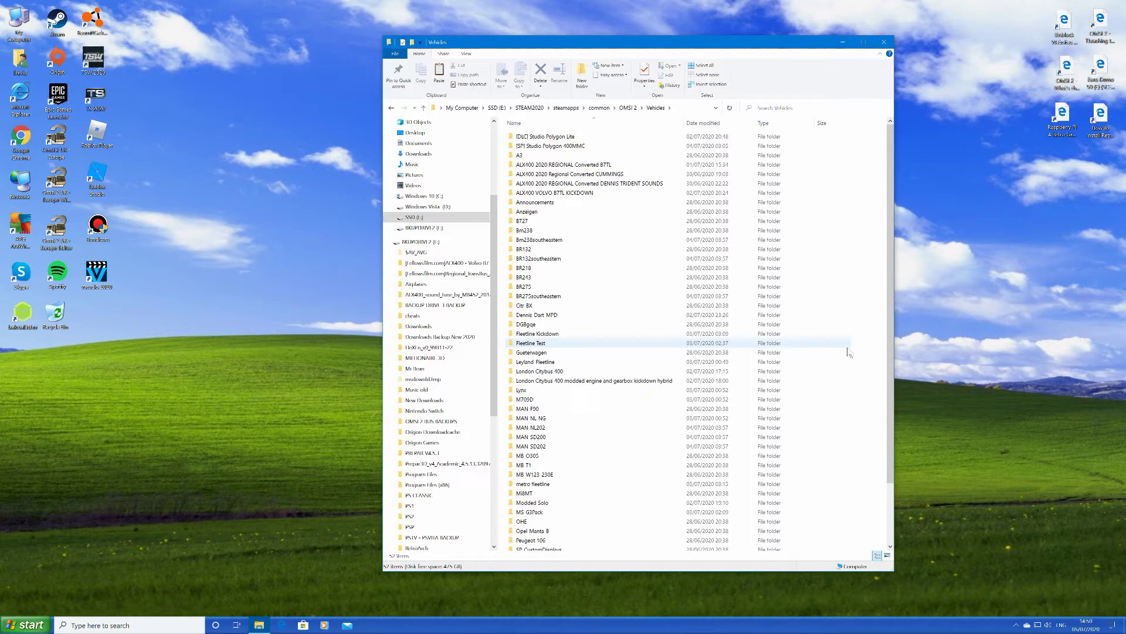
click(843, 42)
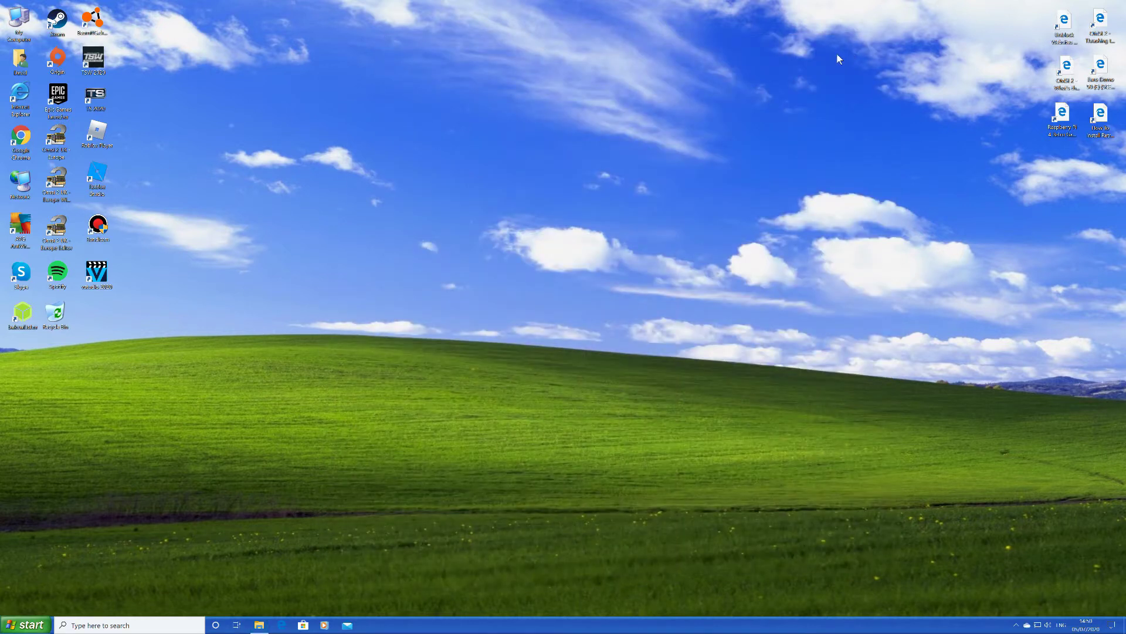
From the editor's install folder, go up to common and open OMSI 2 UK > Vehicles.
right_click(66, 234)
click(106, 261)
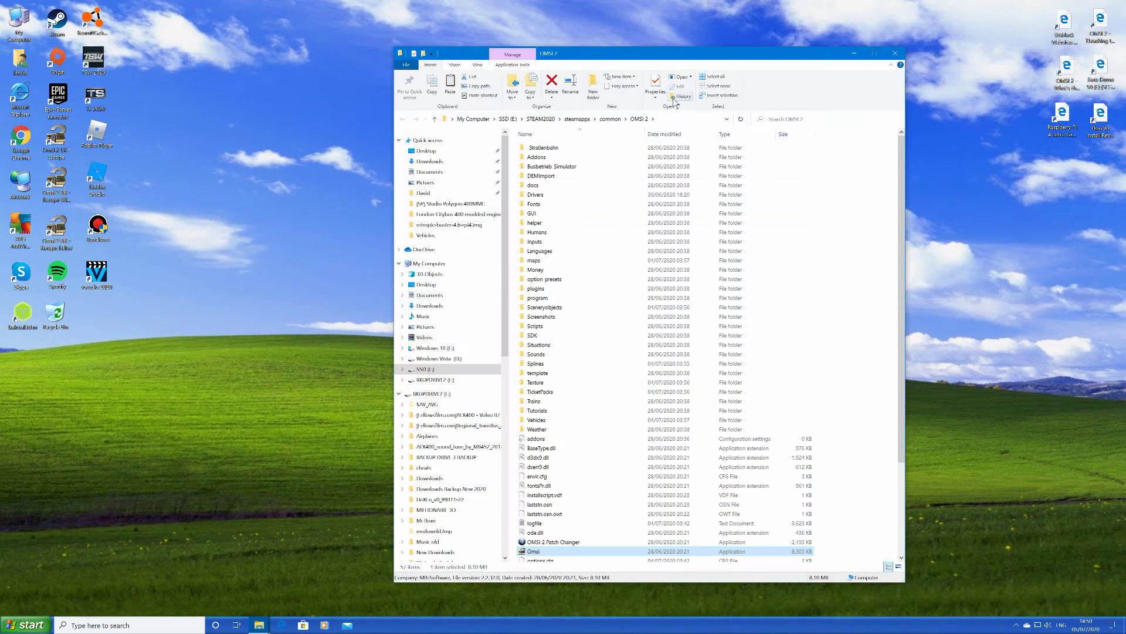
click(610, 119)
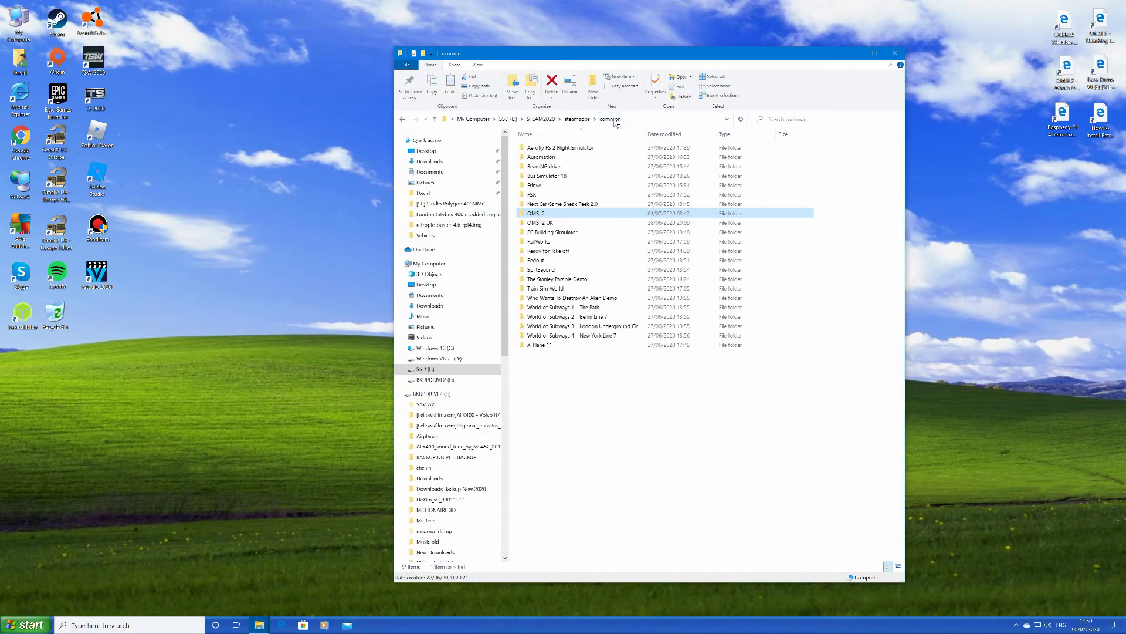
click(629, 412)
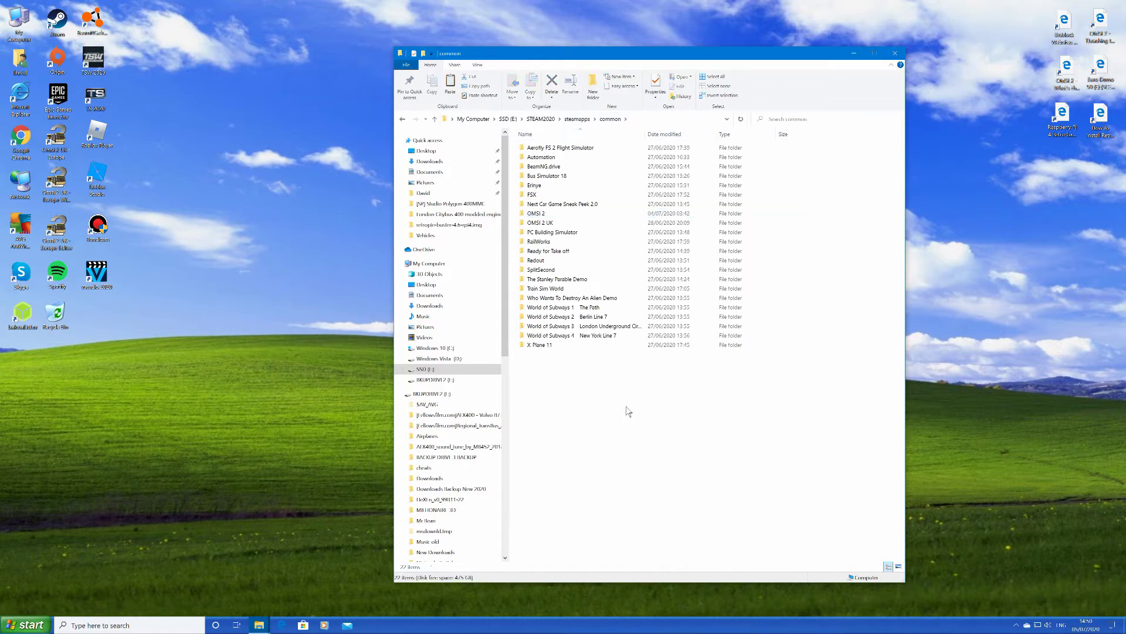
double_click(554, 222)
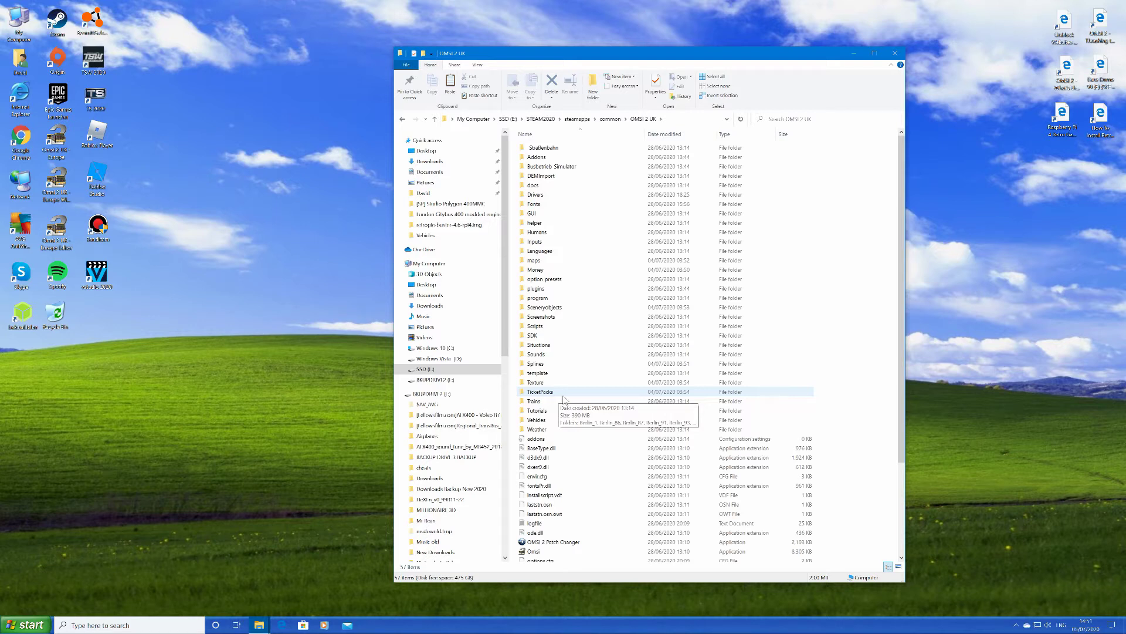
double_click(547, 420)
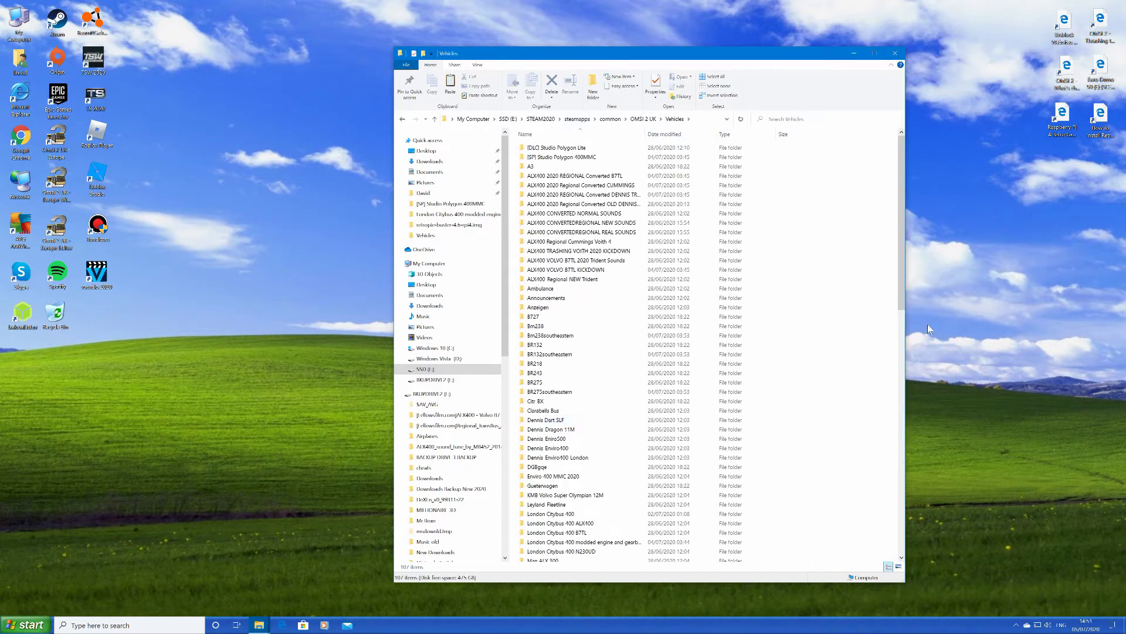
Open the Dennis_Enviro500 bus folder and its Sound subfolder.
scroll(854, 300, down, 2)
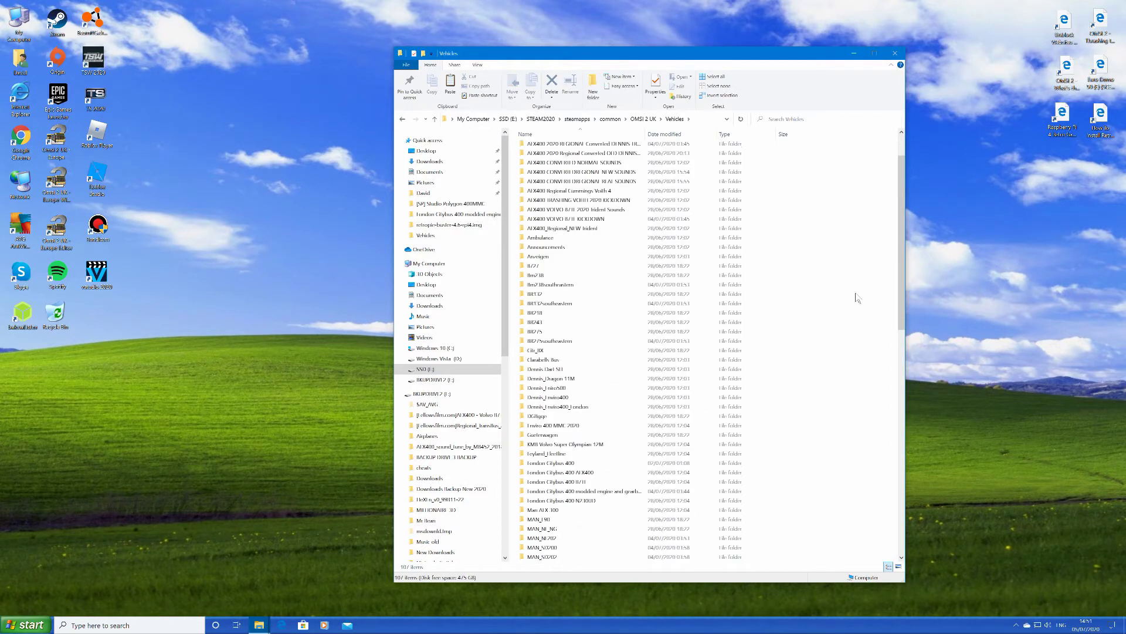
scroll(856, 297, down, 1)
scroll(862, 282, down, 2)
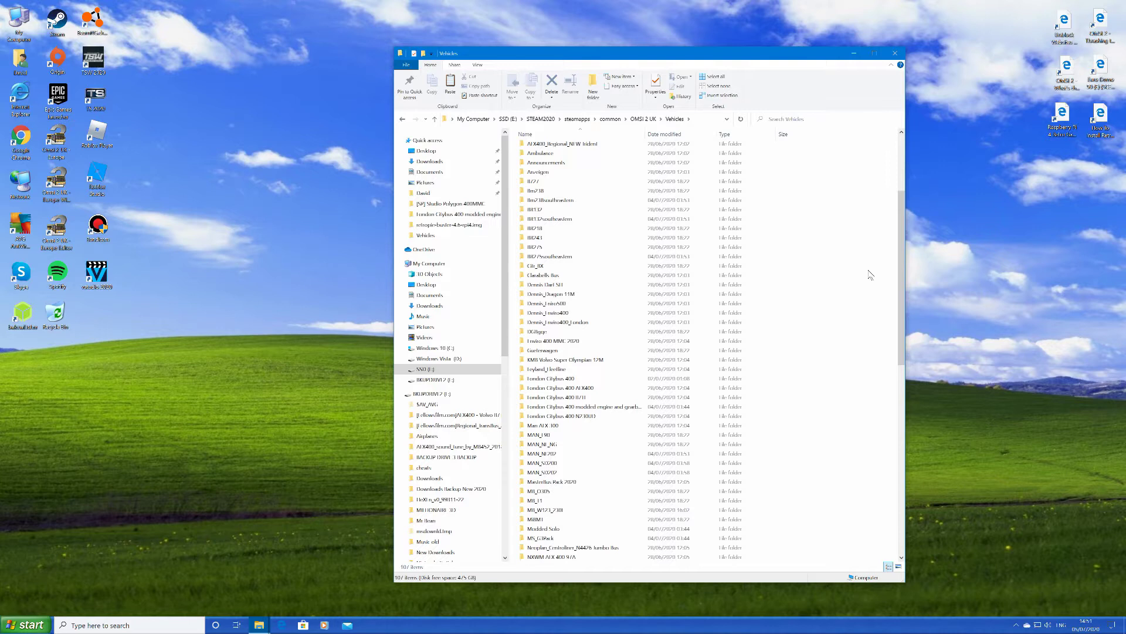
scroll(869, 277, up, 2)
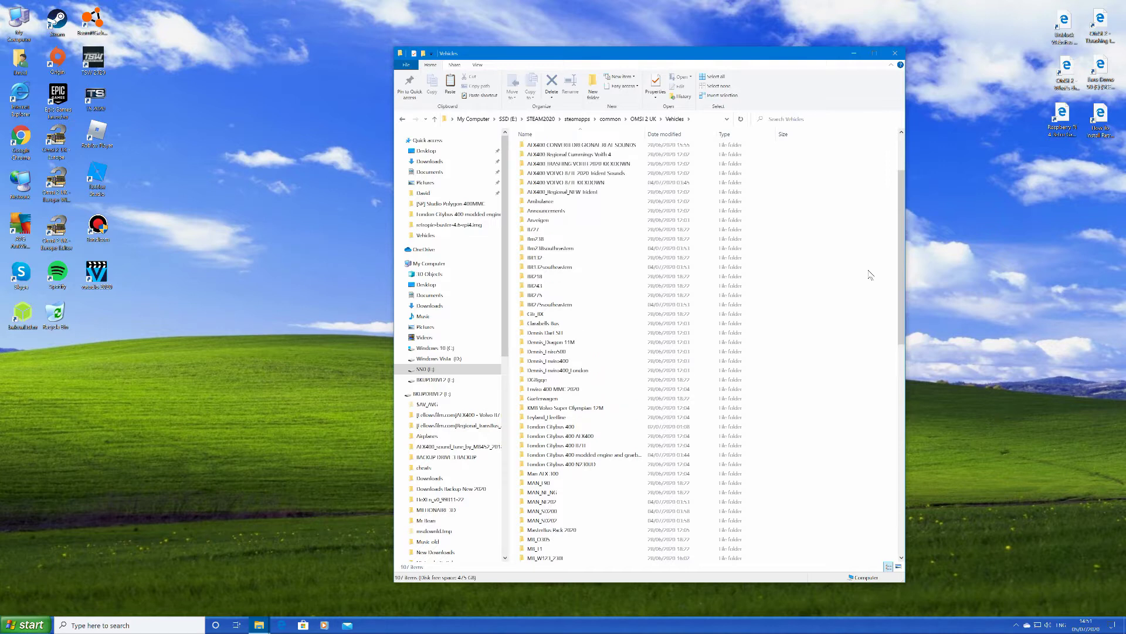
double_click(591, 351)
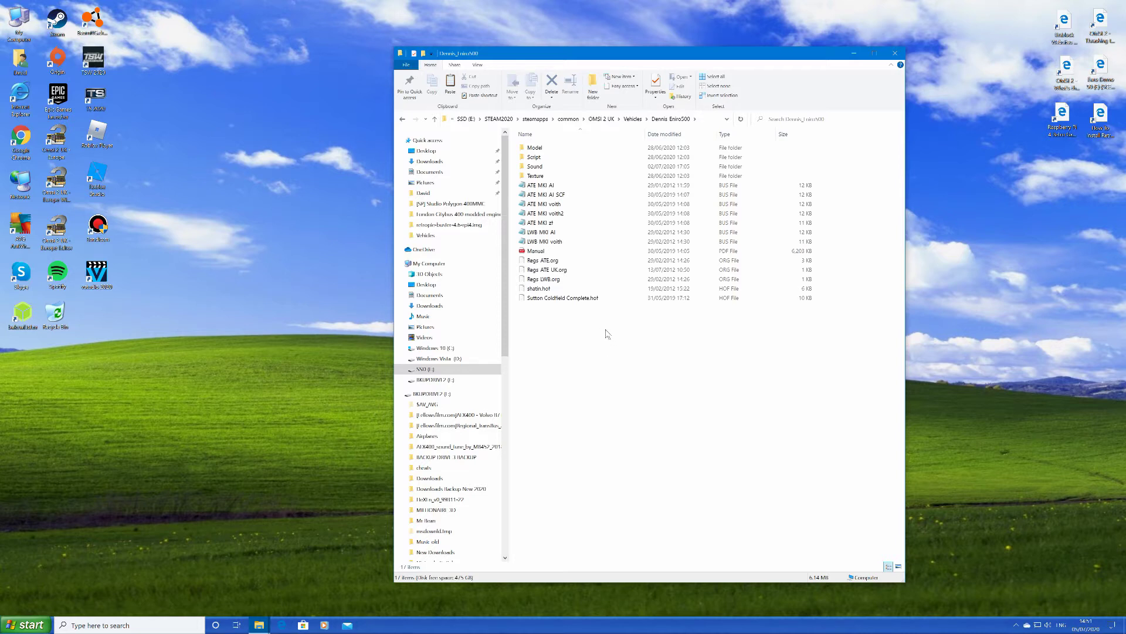
click(567, 168)
double_click(567, 170)
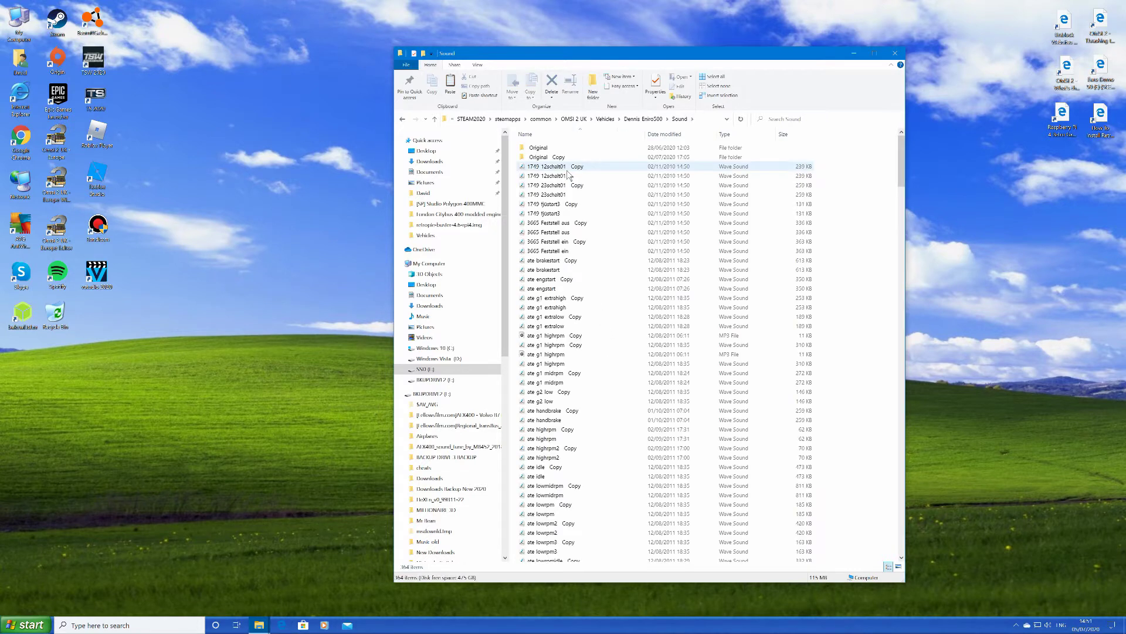
Select all 364 sound items with Ctrl+A and minimise the window.
click(568, 178)
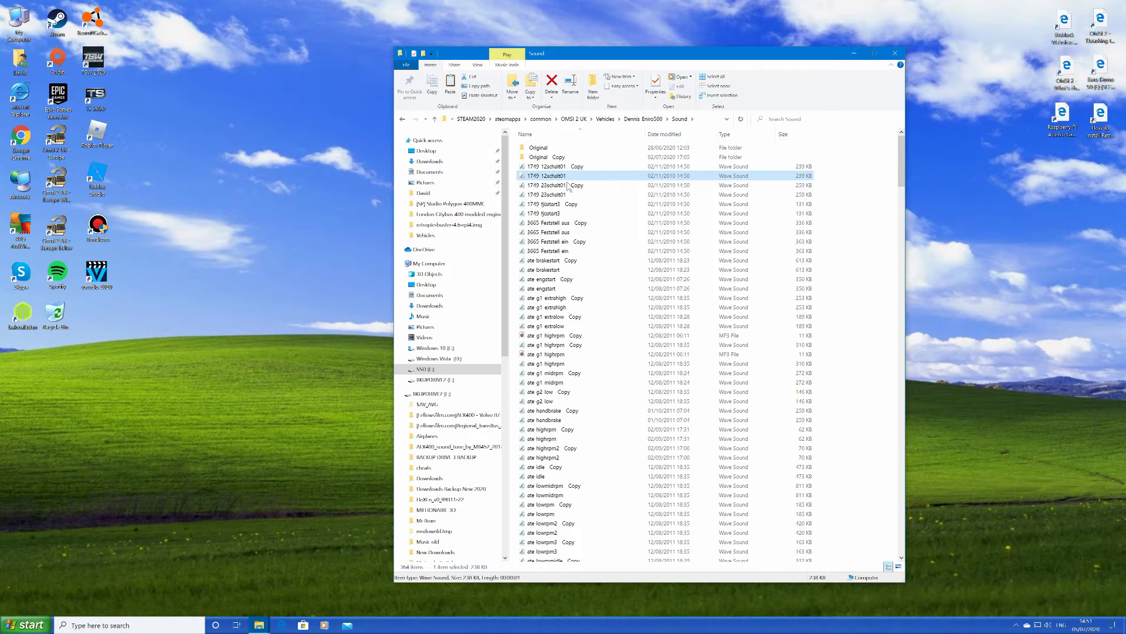
key(ctrl+a)
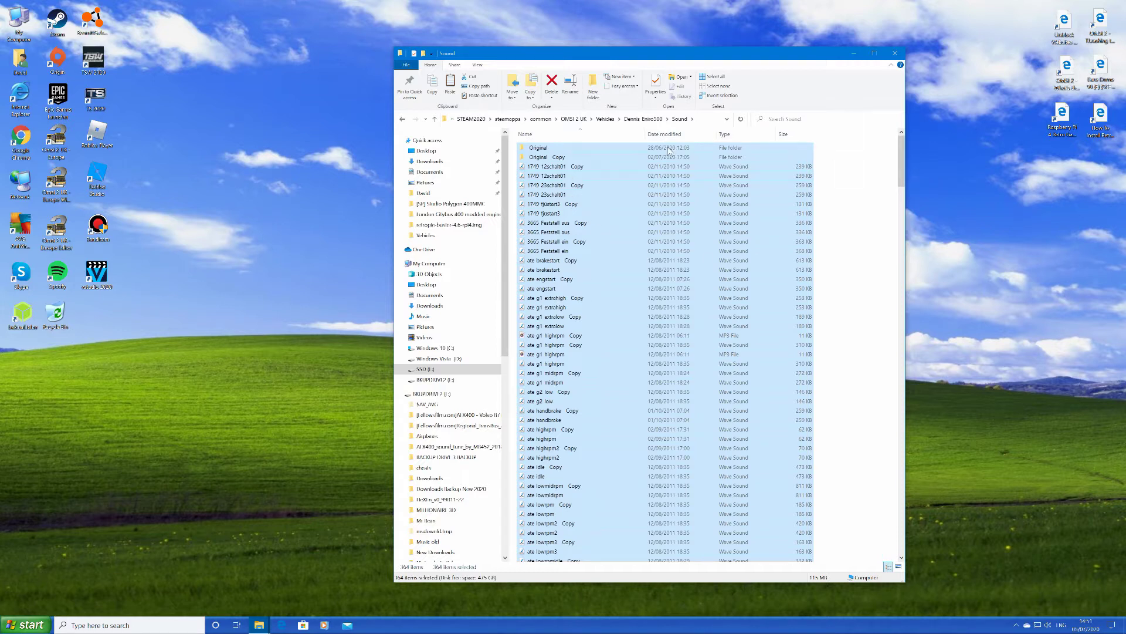
click(854, 52)
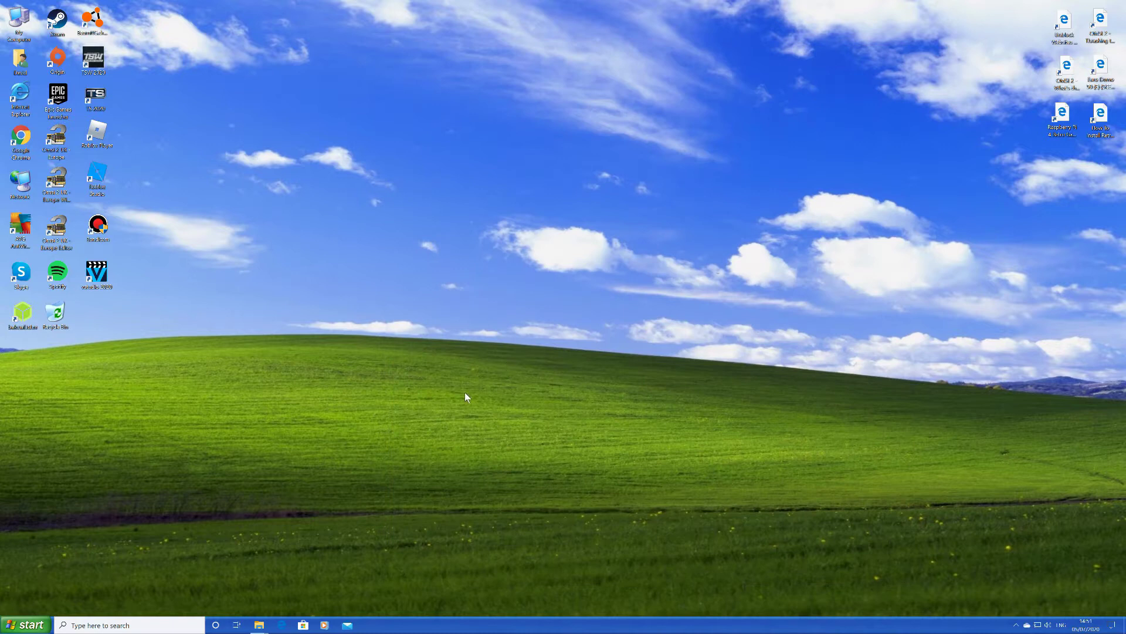
Paste the Enviro500 sounds into the [SP] Studio Polygon 400MMC Sound folder.
mouse_move(269, 629)
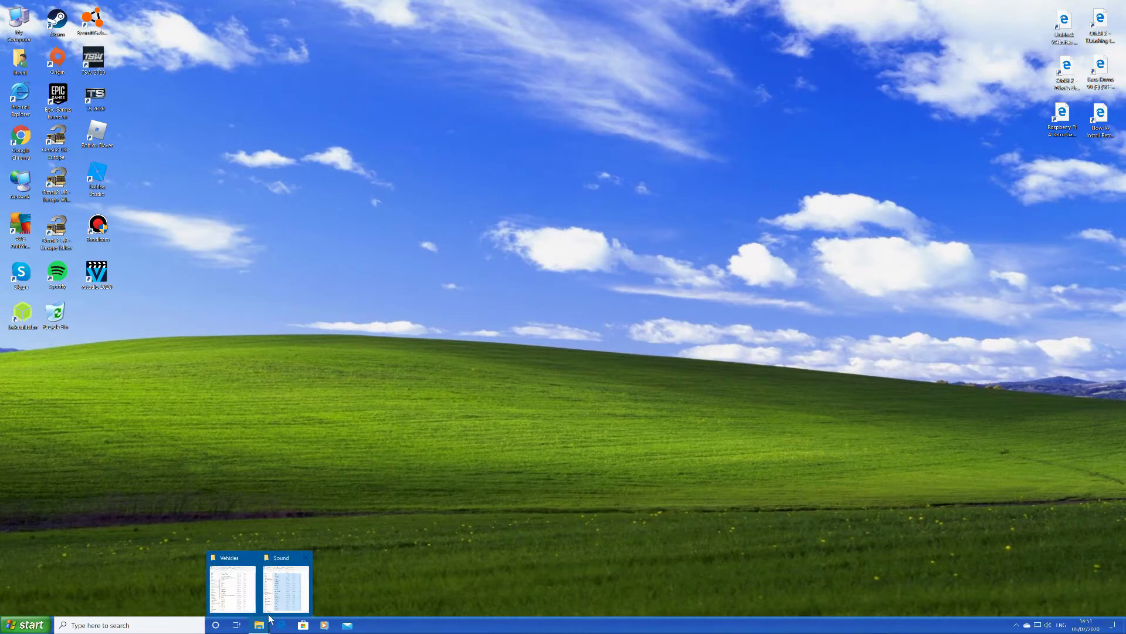
click(253, 595)
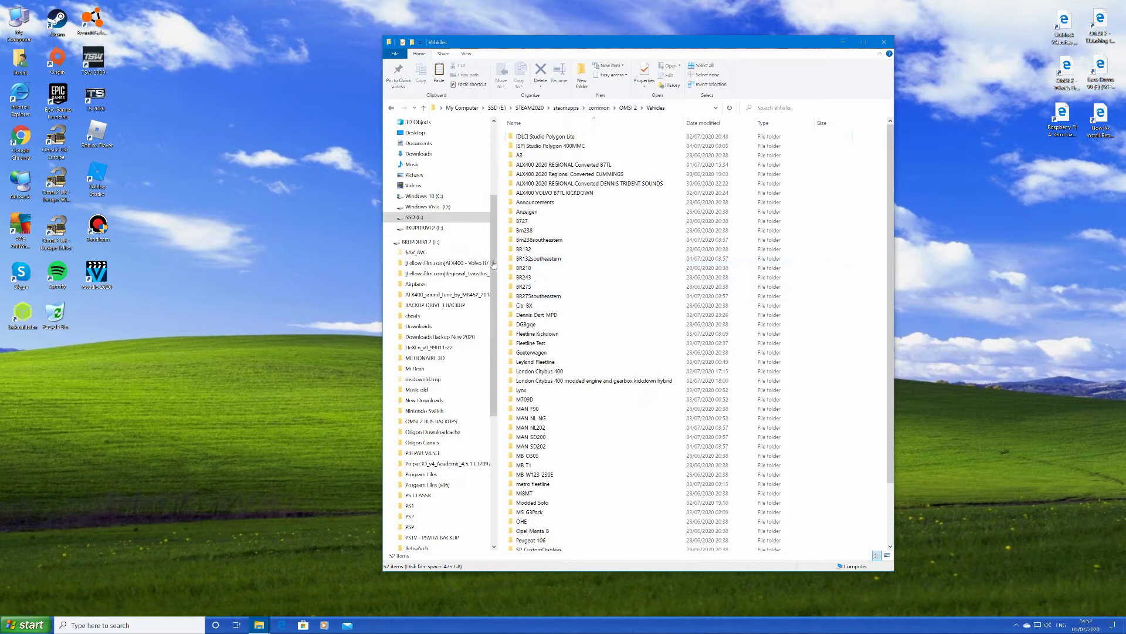
double_click(593, 147)
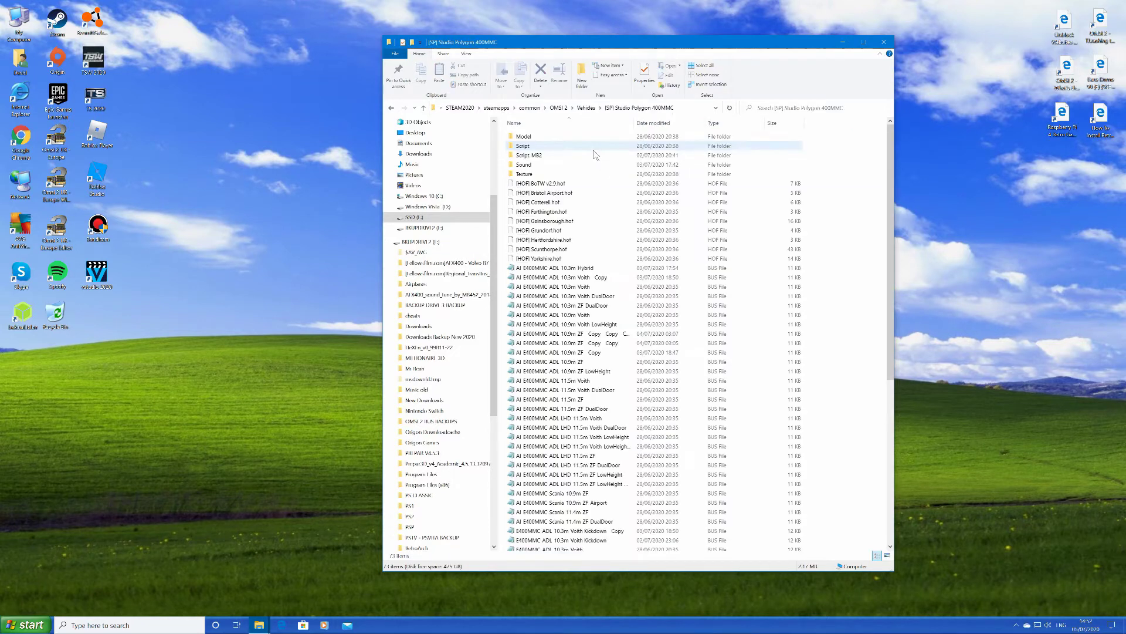
double_click(591, 165)
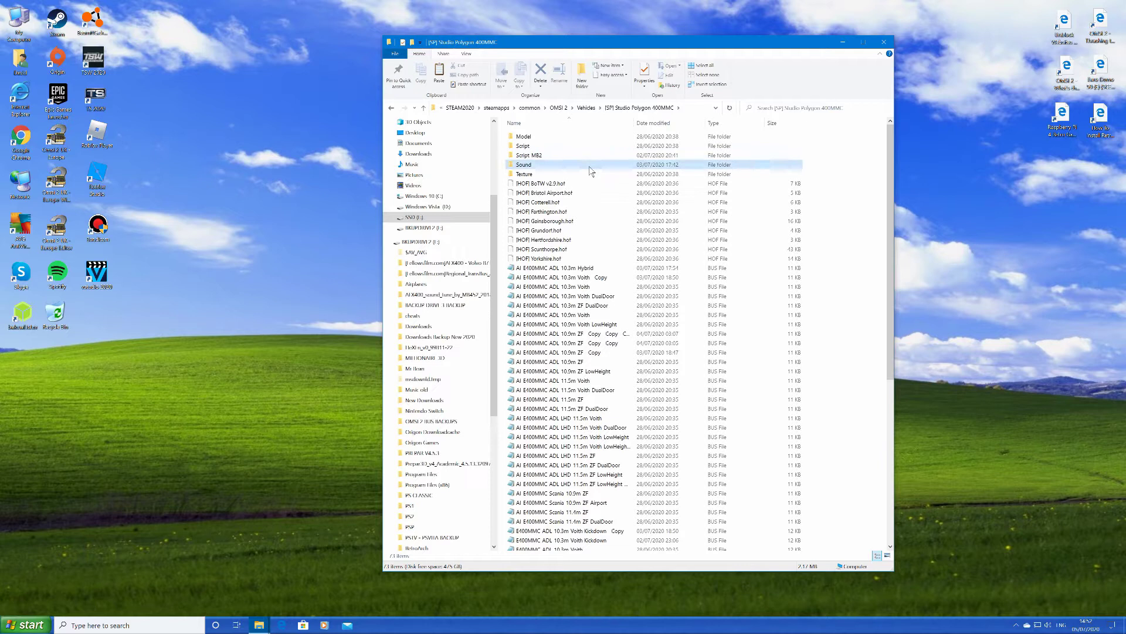
click(618, 279)
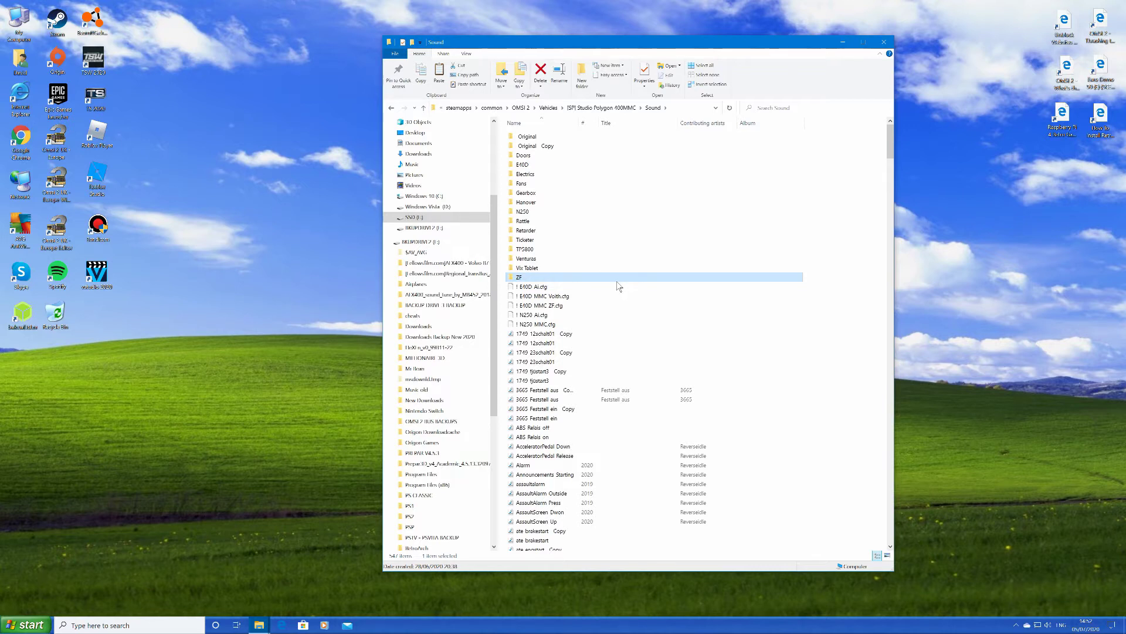
key(ctrl+v)
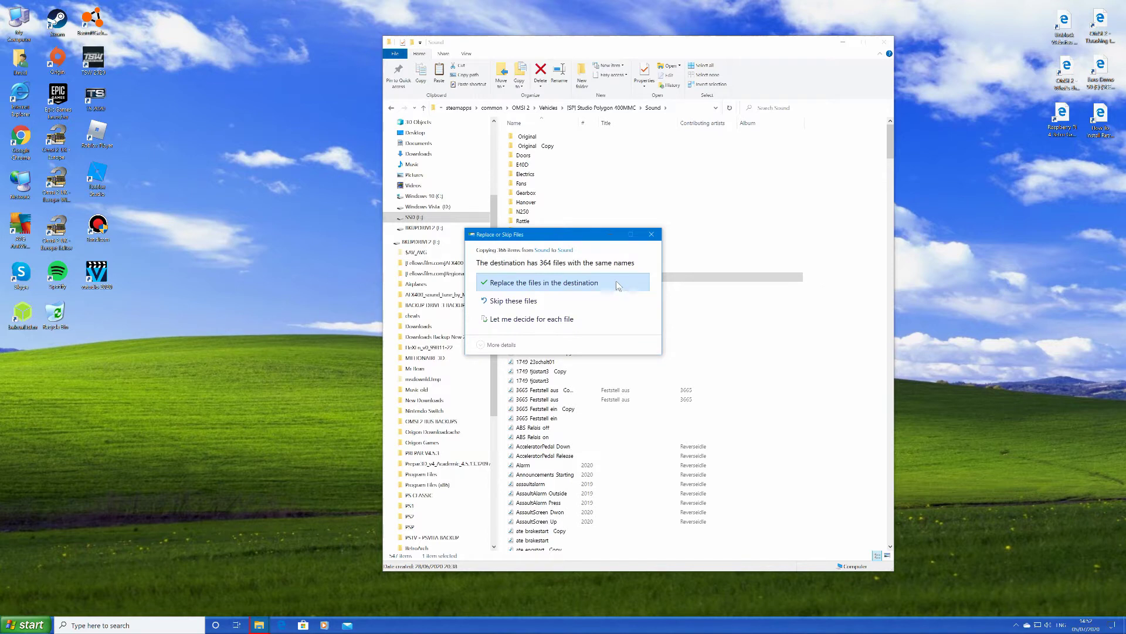
Replace all 364 same-named sound files, then return to the [SP] Studio Polygon 400MMC folder.
click(617, 282)
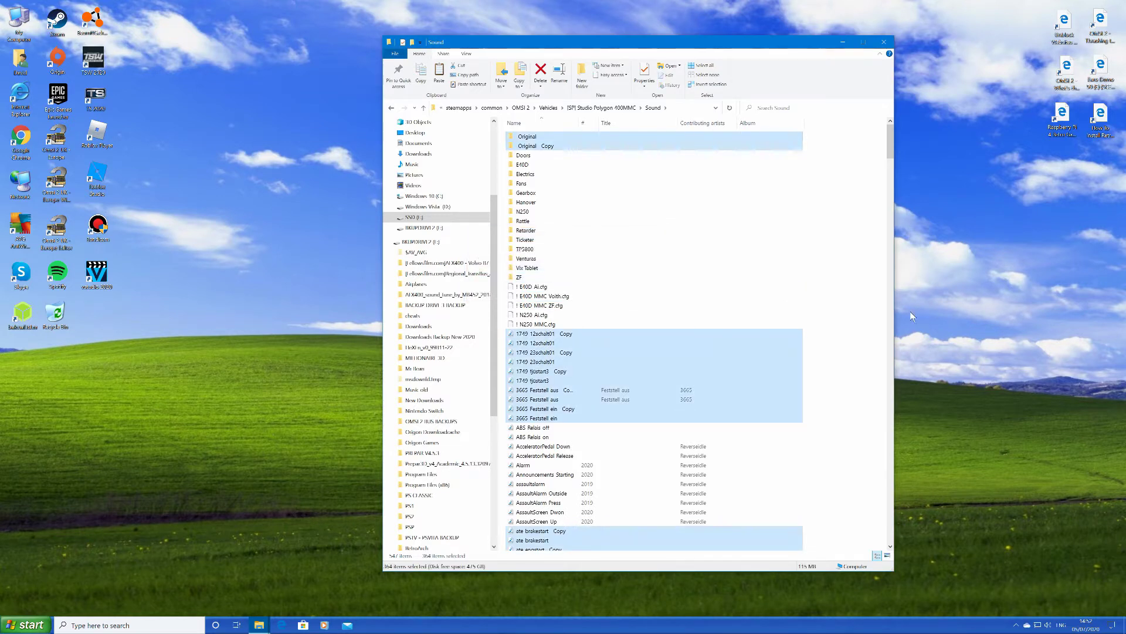
click(866, 305)
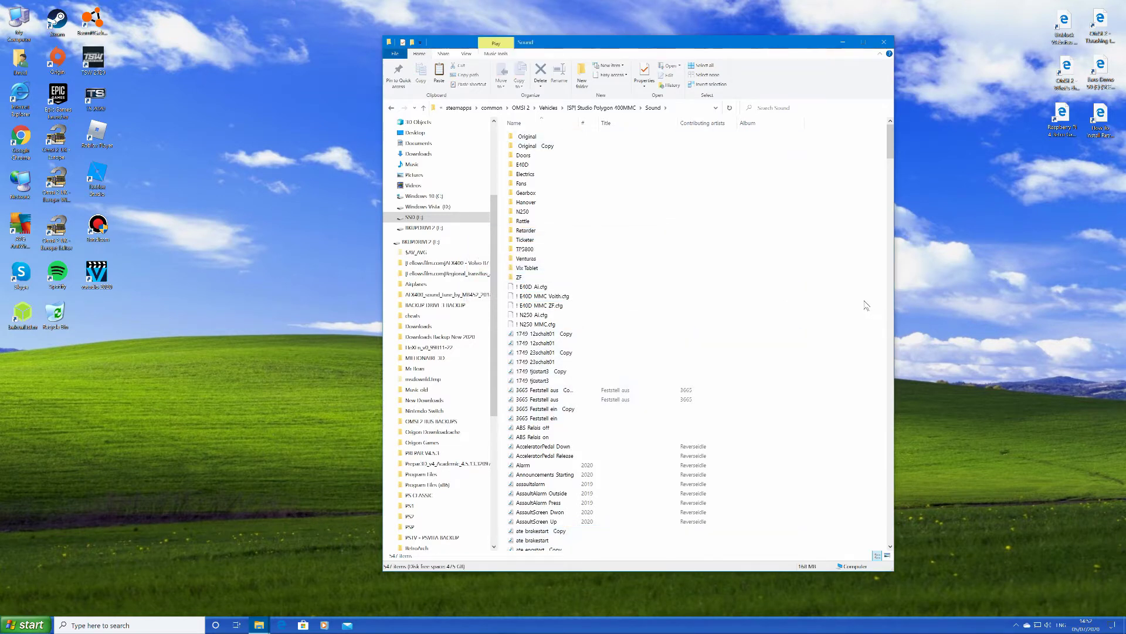
click(611, 108)
click(851, 278)
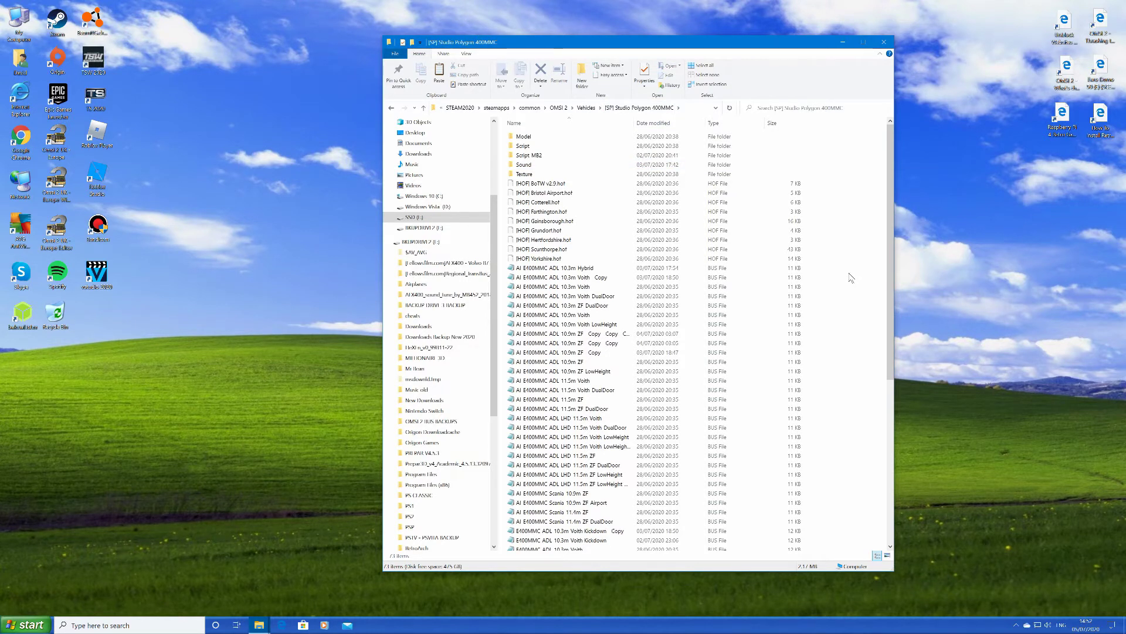
Duplicate the AI E400MMC ADL 10.9m ZF bus file, open the copy in Notepad, then close it.
click(592, 335)
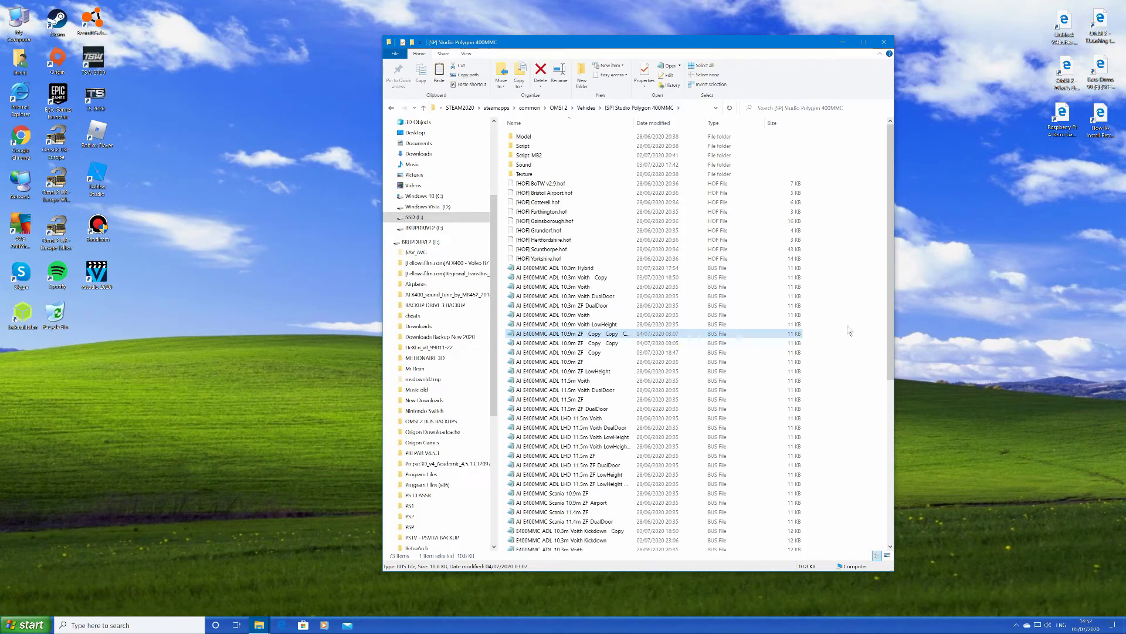
key(ctrl+v)
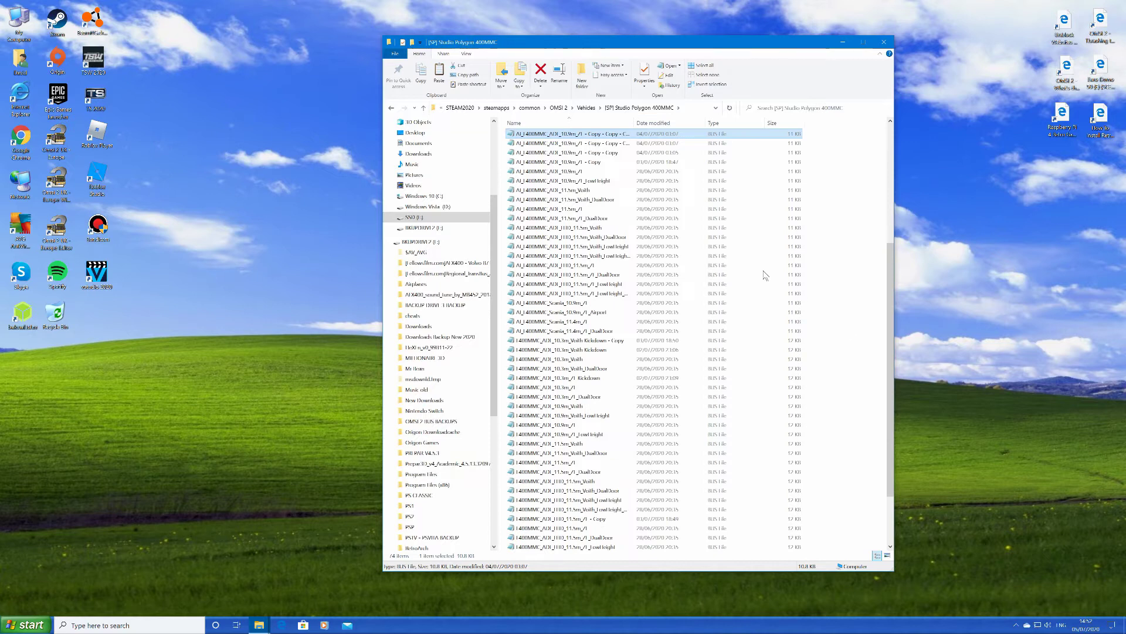
key(Return)
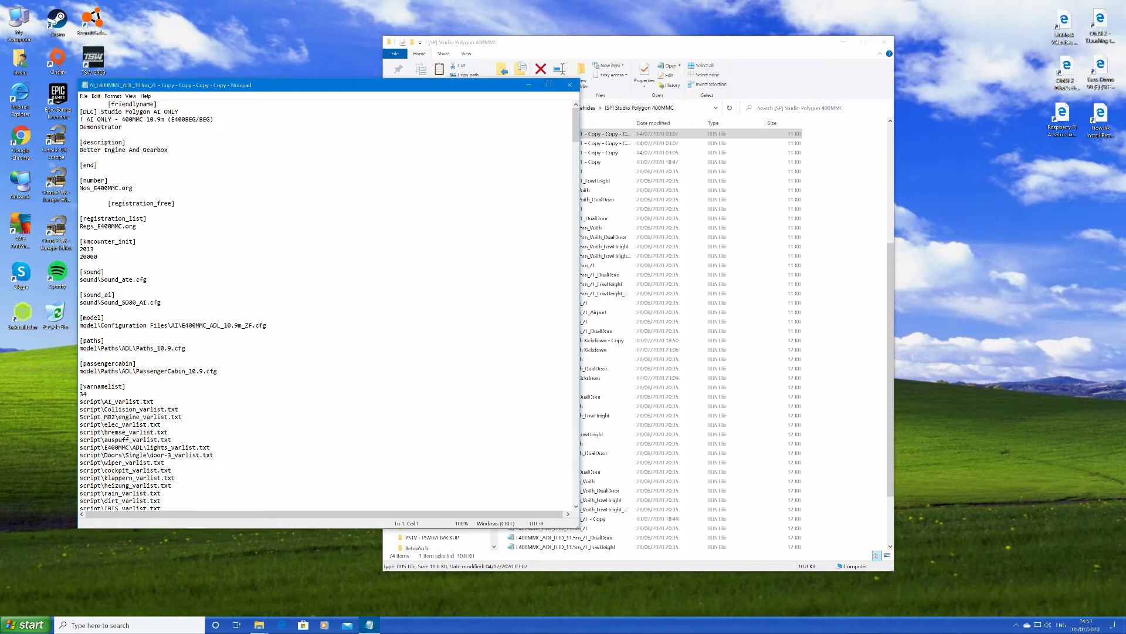
click(571, 86)
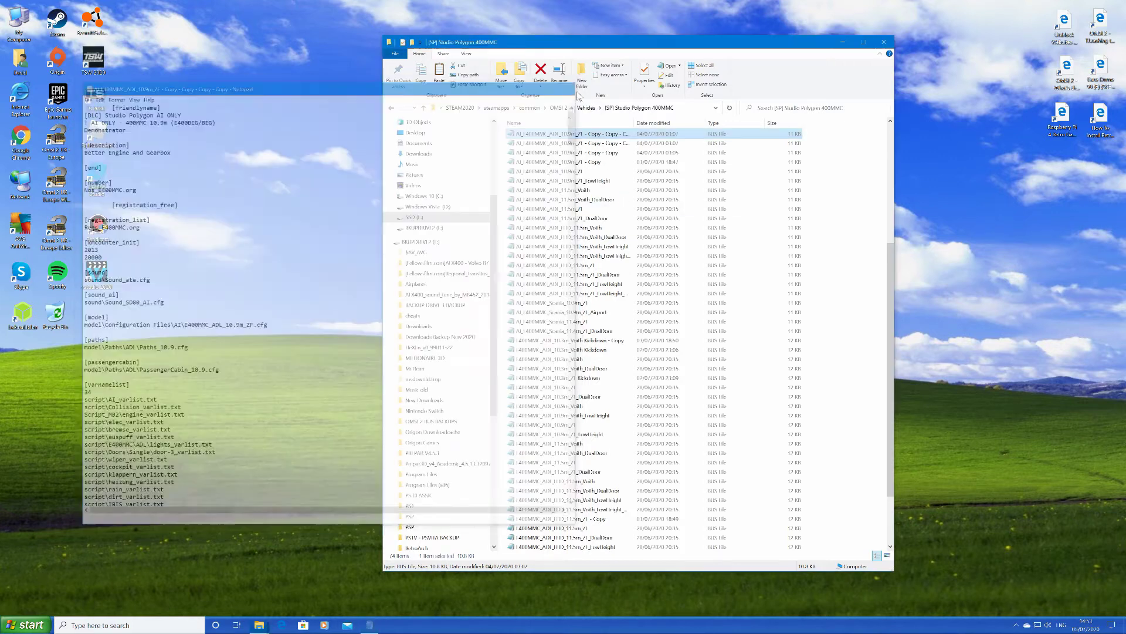
Copy and paste the original 10.9m ZF bus file, then open the resulting Copy (2) in Notepad.
click(574, 172)
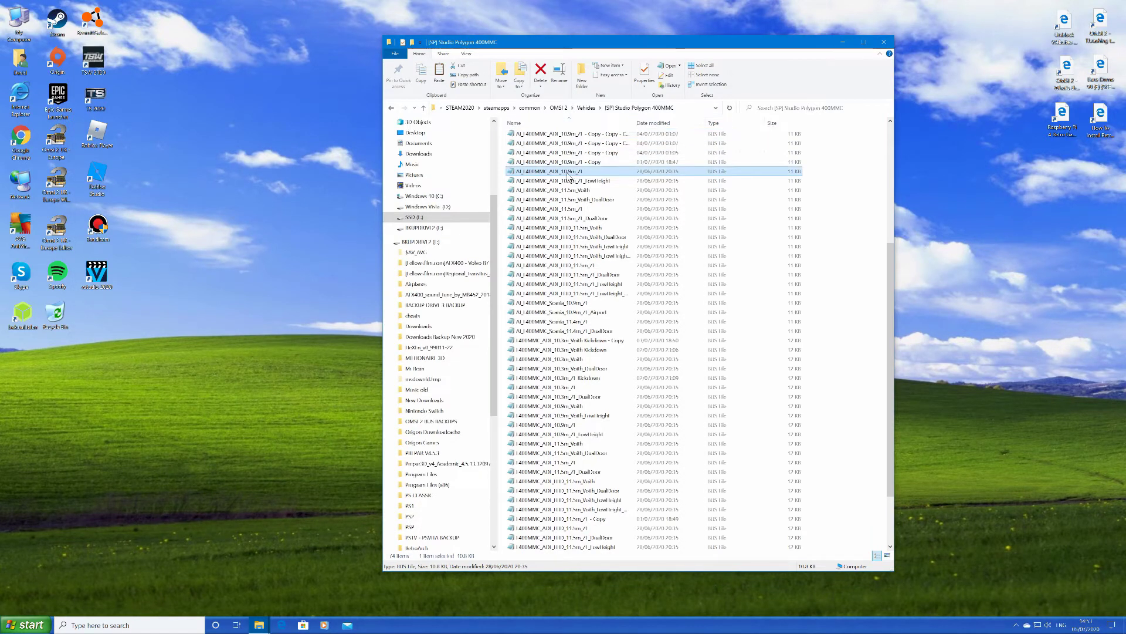
key(ctrl+c)
key(ctrl+v)
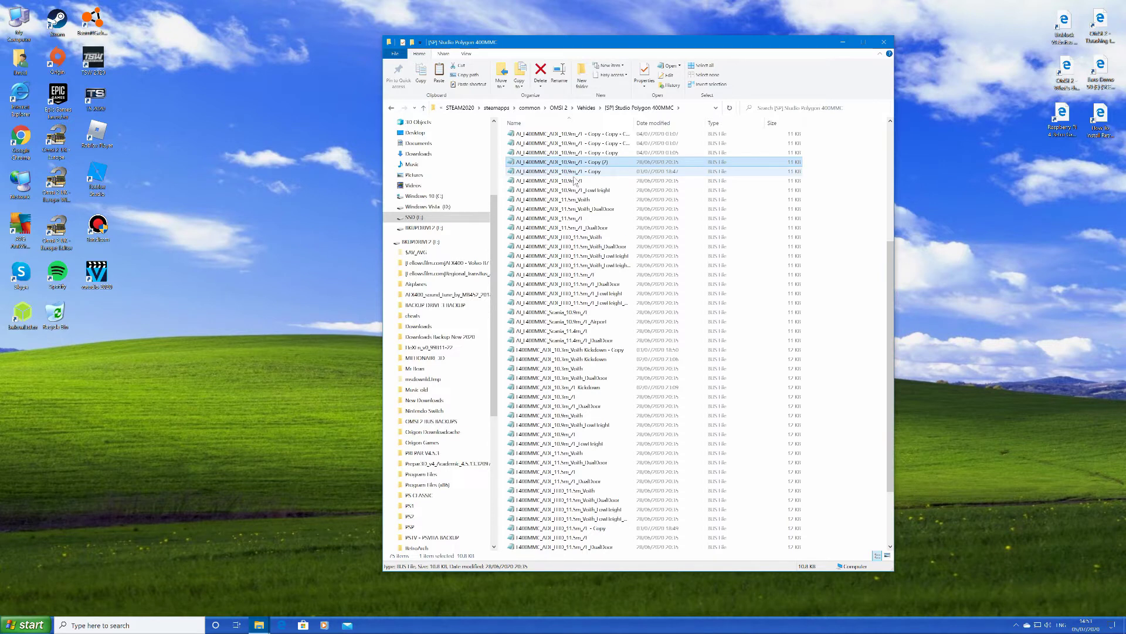
drag(598, 164, 598, 170)
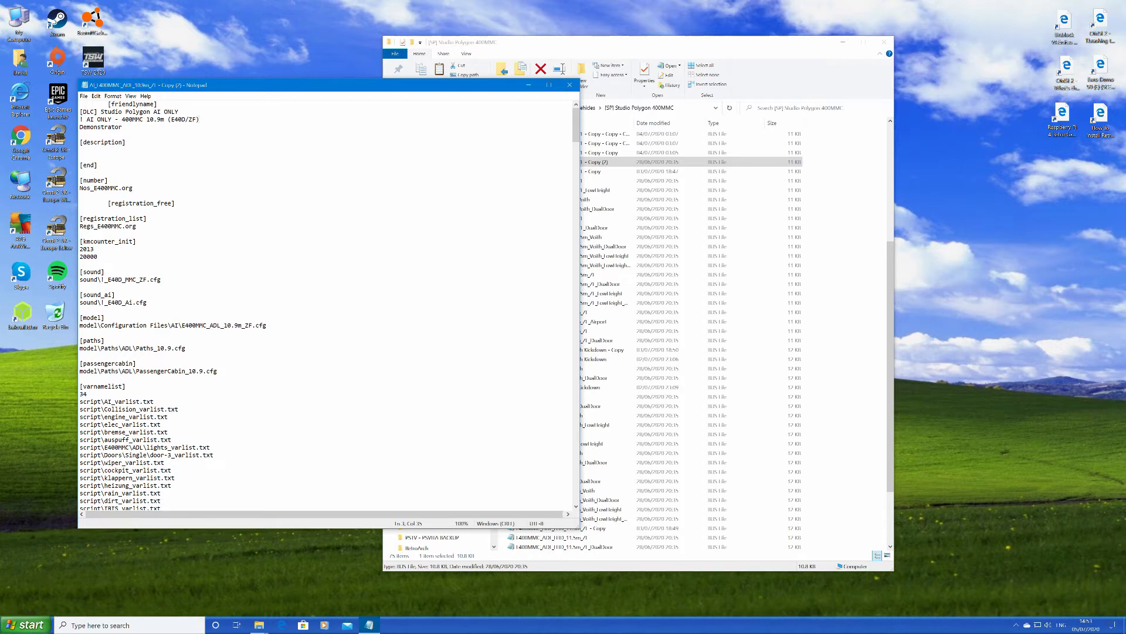
Change line 3's friendly name to 'E400 MMC Hybrid Sounds', save, and minimise Notepad.
key(BackSpace)
key(BackSpace)
key(BackSpace)
key(BackSpace)
key(BackSpace)
key(BackSpace)
key(BackSpace)
key(BackSpace)
key(BackSpace)
key(BackSpace)
key(BackSpace)
key(BackSpace)
key(BackSpace)
key(BackSpace)
key(BackSpace)
key(BackSpace)
key(BackSpace)
key(BackSpace)
key(BackSpace)
key(BackSpace)
text(00)
text(MMC Hybrid Sounds)
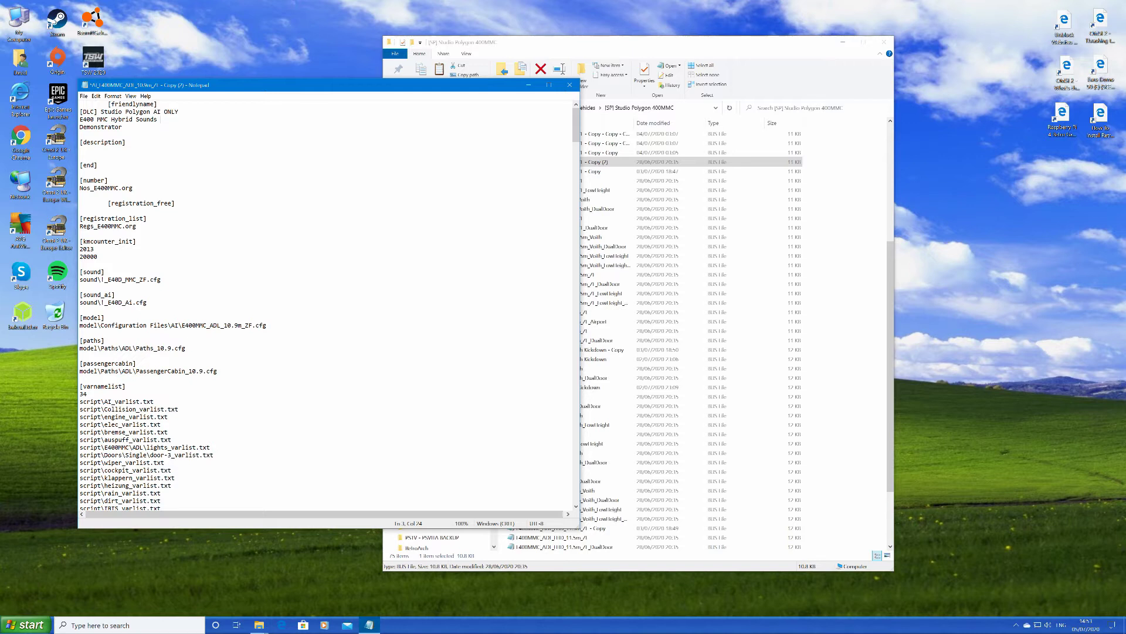
click(84, 97)
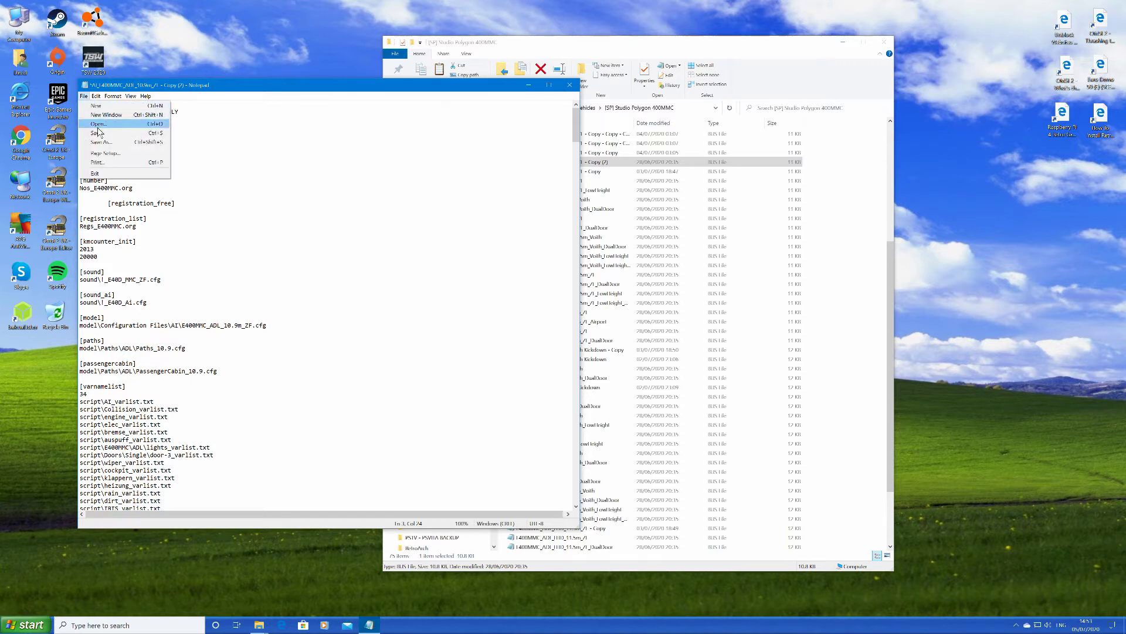
click(101, 134)
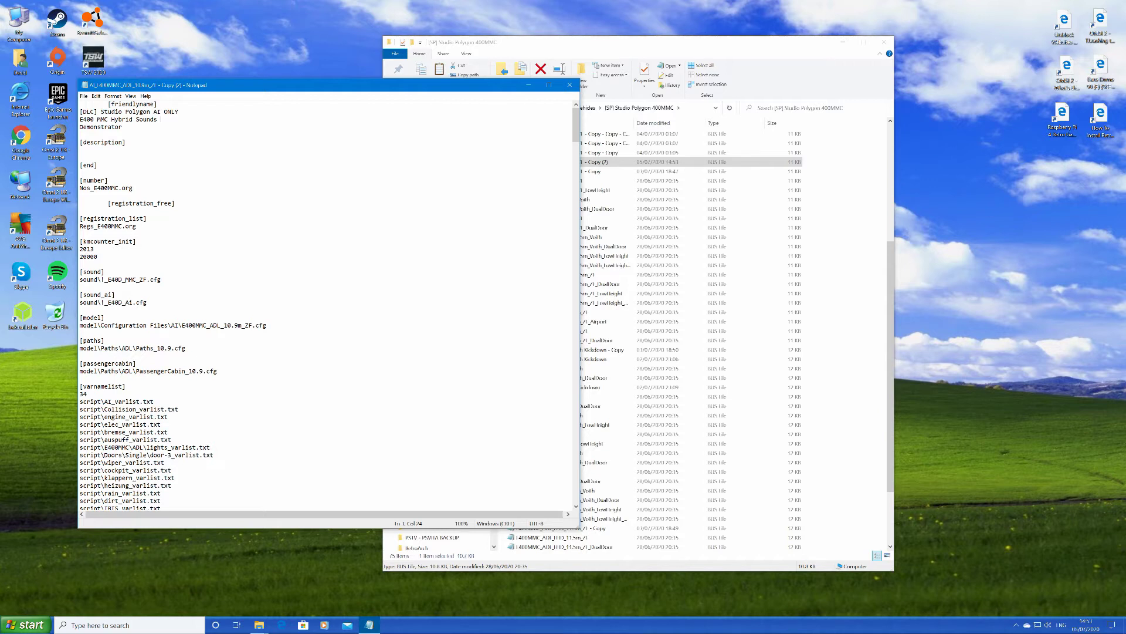
click(529, 85)
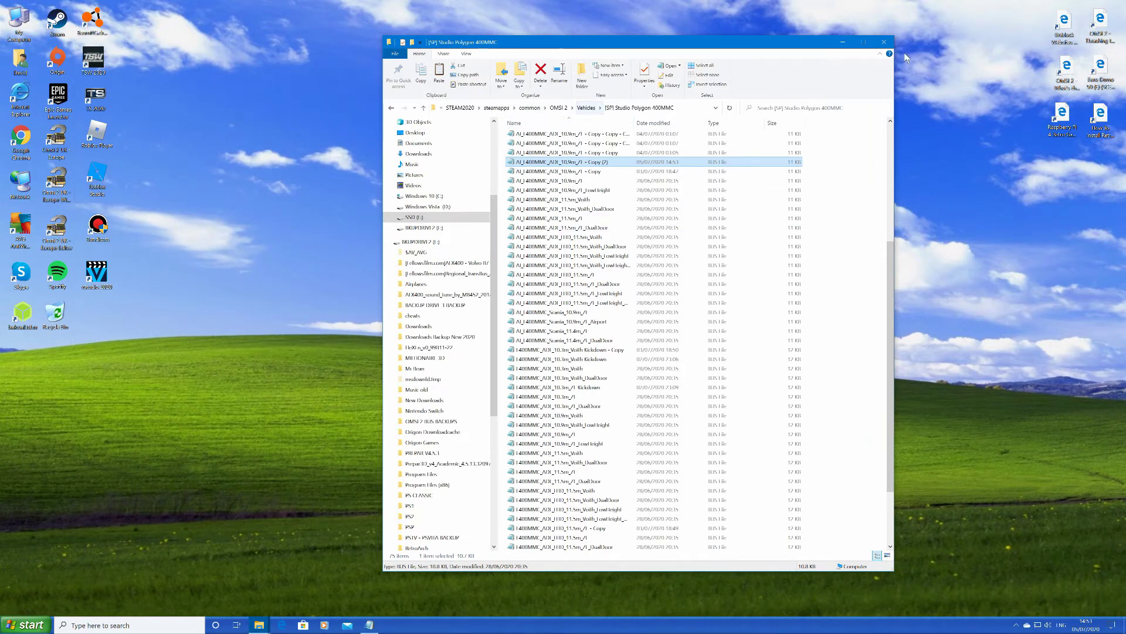
Go from the Enviro500 Sound window up to Dennis Enviro500 and open ATE MKI AI in Notepad.
click(843, 42)
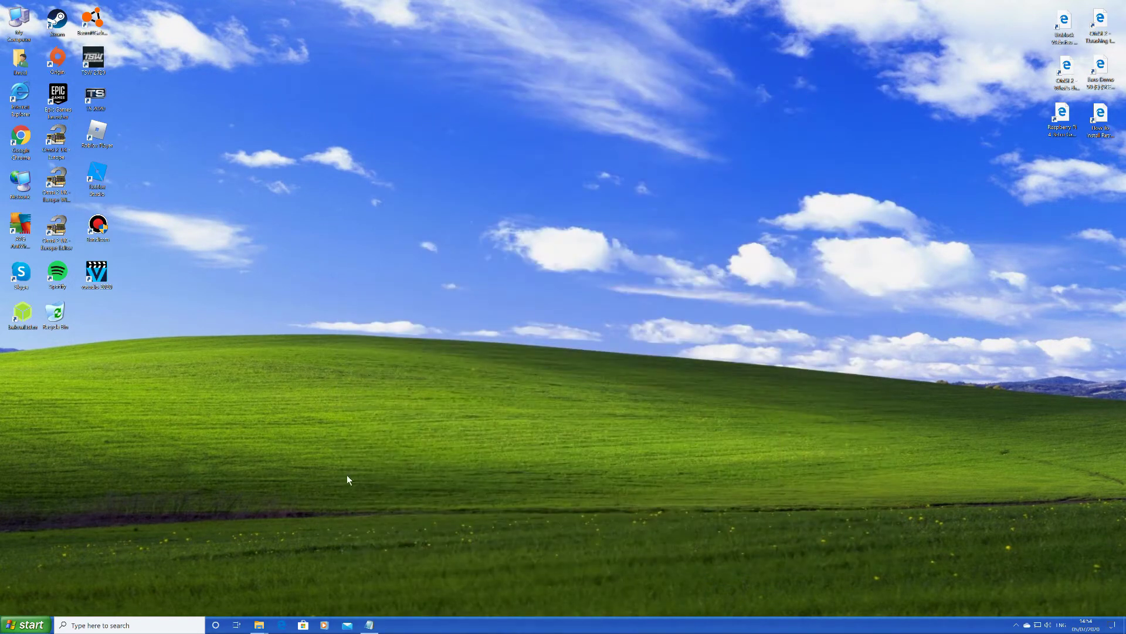
mouse_move(268, 630)
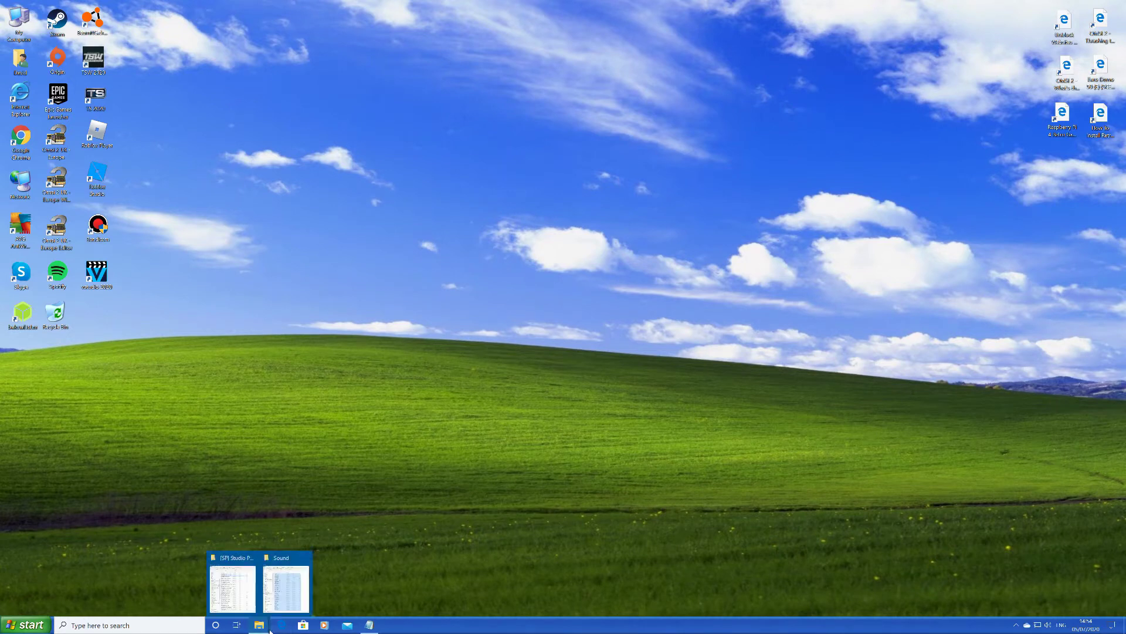
click(286, 587)
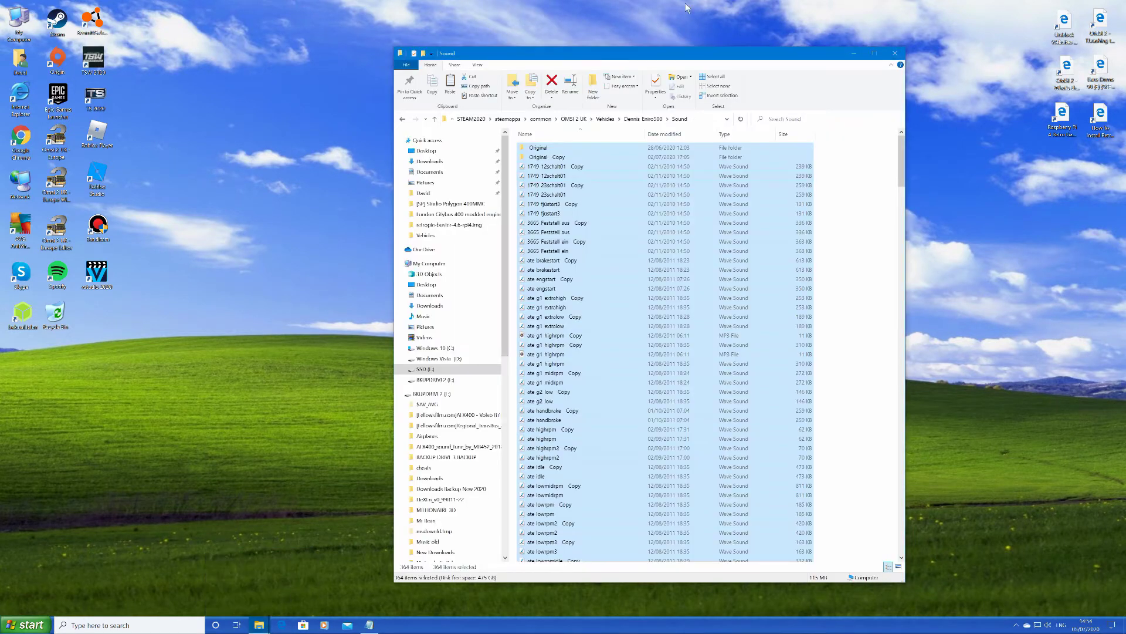
click(647, 119)
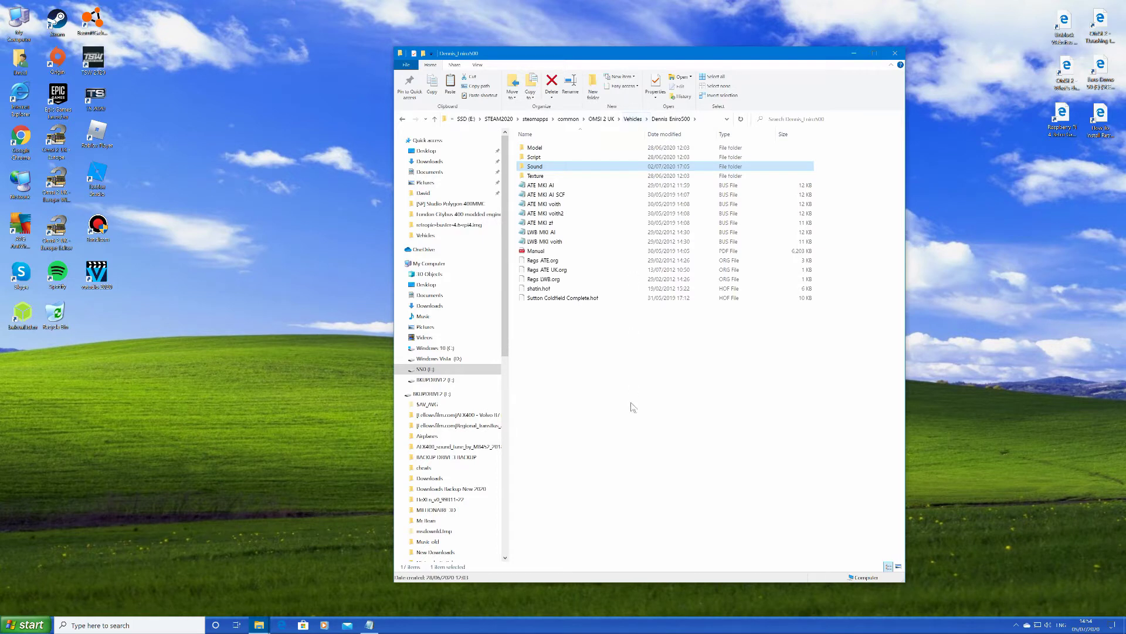
click(578, 185)
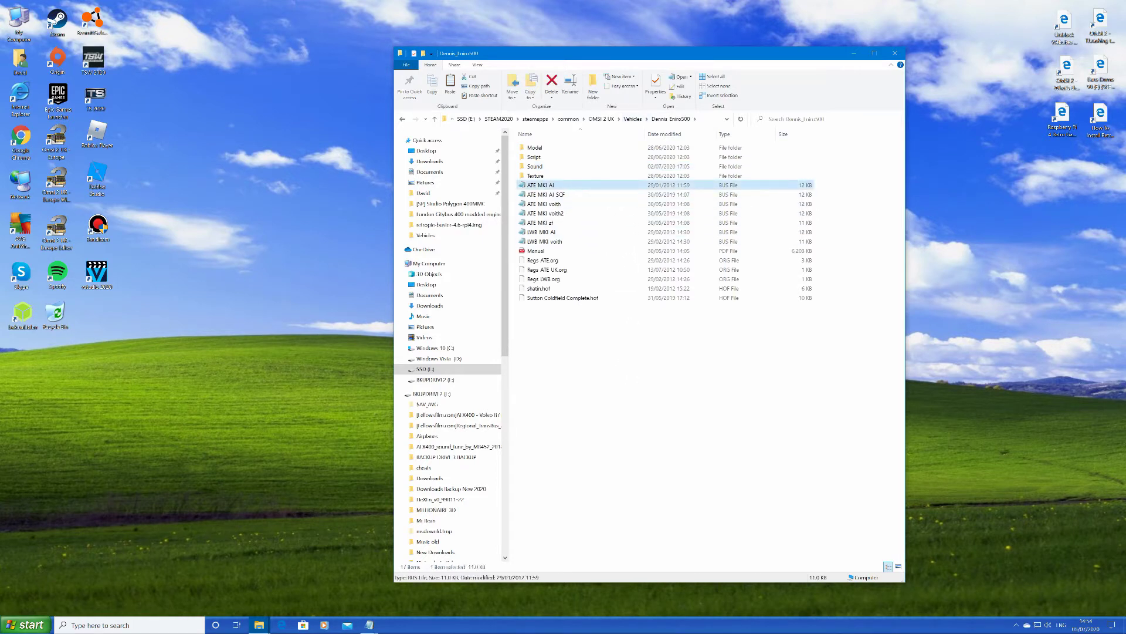
key(Return)
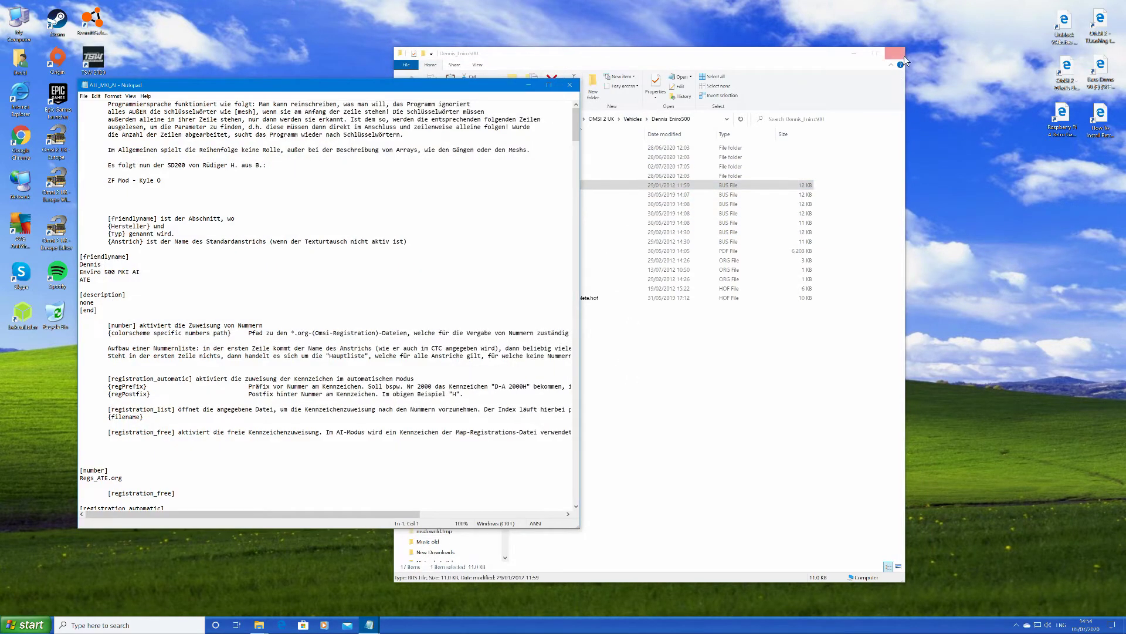
Close the Enviro500 folder, move the ATE MKI AI Notepad right, and bring back the Hybrid Sounds file.
click(904, 55)
drag(359, 91, 798, 114)
scroll(803, 122, down, 7)
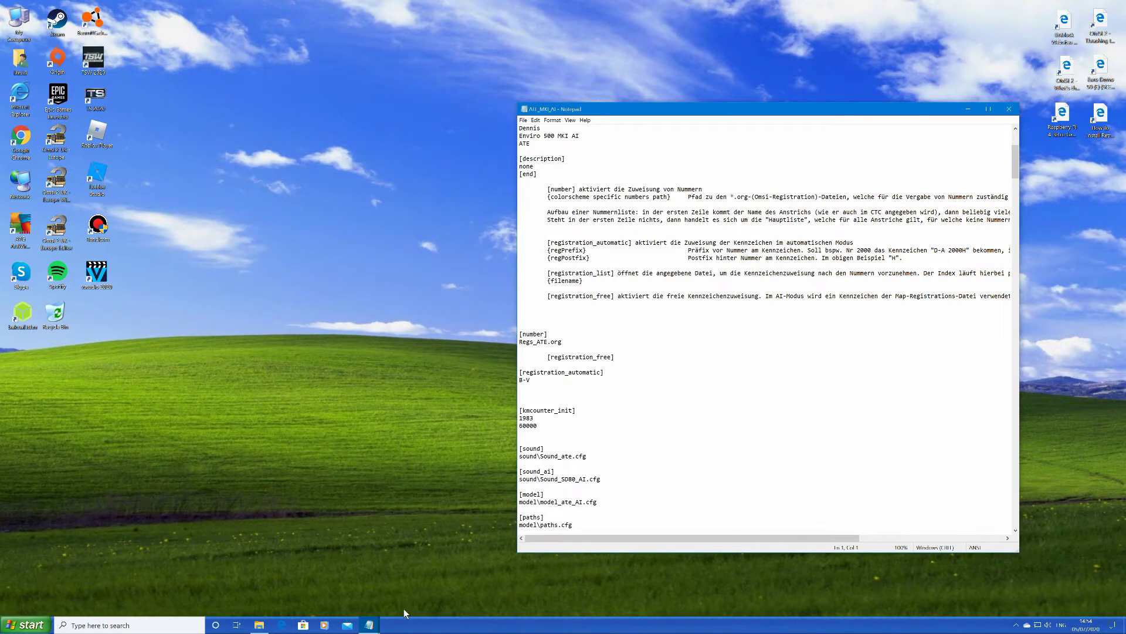
click(375, 624)
click(356, 597)
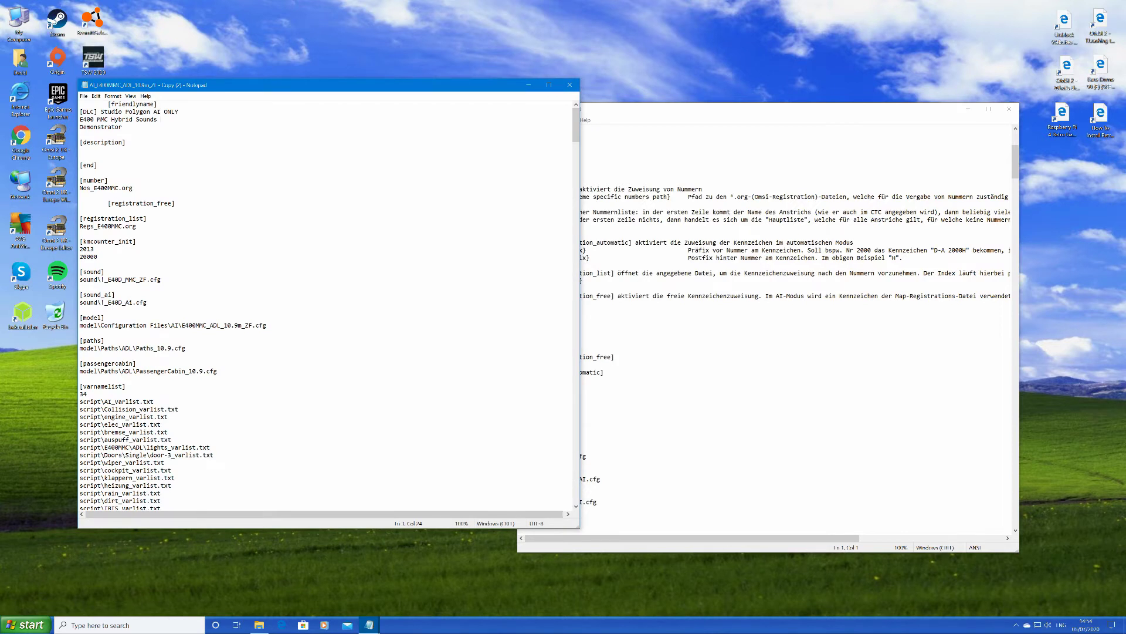
Replace the hybrid file's [sound] path with sound\Sound_ate.cfg copied from ATE MKI AI.
drag(739, 113, 794, 107)
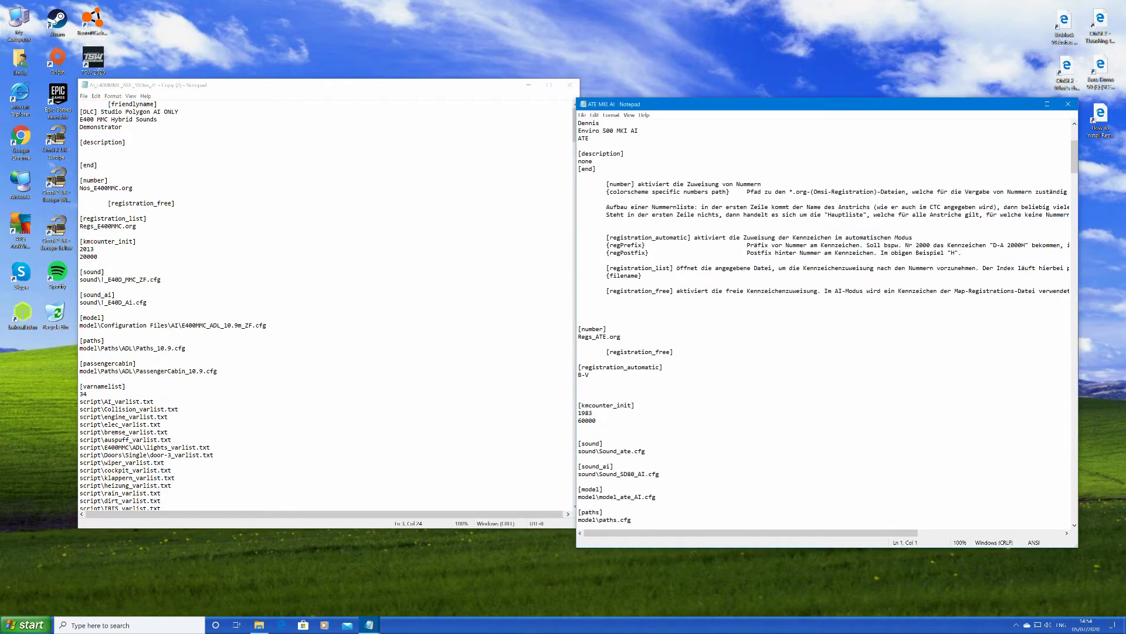
drag(646, 451, 578, 451)
key(ctrl+c)
click(161, 279)
key(BackSpace)
key(BackSpace)
key(BackSpace)
key(BackSpace)
key(BackSpace)
key(BackSpace)
key(BackSpace)
key(BackSpace)
key(BackSpace)
key(BackSpace)
key(BackSpace)
key(BackSpace)
key(BackSpace)
key(BackSpace)
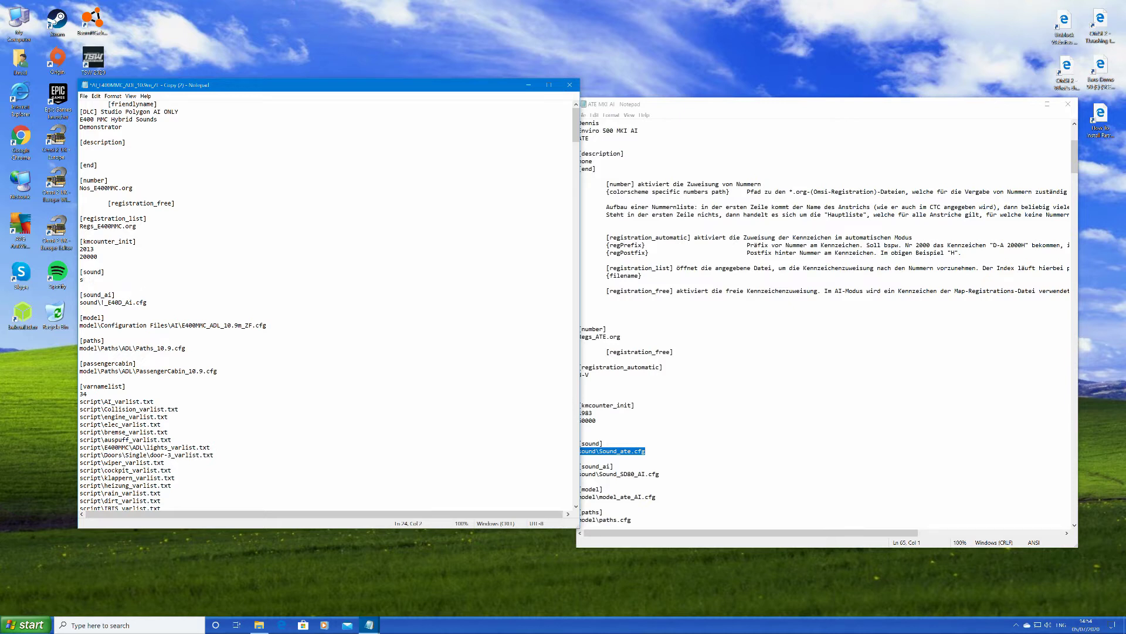
key(ctrl+v)
Replace the [sound_ai] path with sound\Sound_SD80_AI.cfg and save the bus file.
click(586, 458)
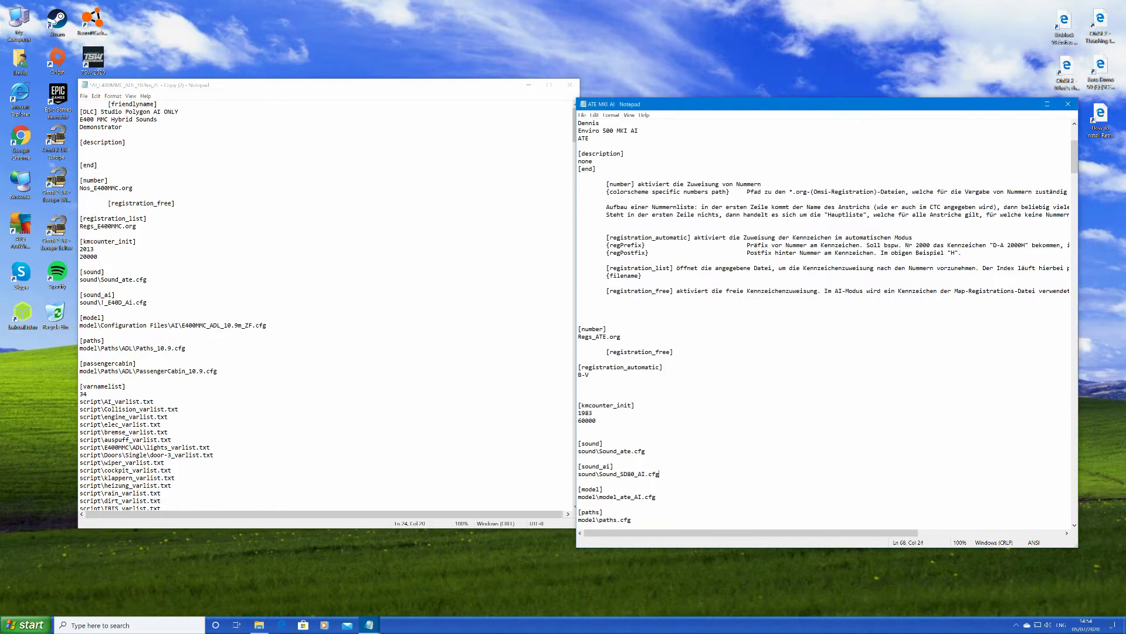
key(shift+Left)
key(shift+Left)
key(shift+Left)
key(shift+Left)
key(shift+Left)
key(shift+Left)
key(shift+Left)
key(shift+Left)
key(shift+Left)
key(shift+Left)
key(shift+Left)
key(shift+Left)
key(shift+Left)
key(shift+Left)
key(shift+Left)
key(shift+Left)
key(shift+Left)
key(shift+Left)
key(shift+Left)
key(shift+Left)
key(ctrl+c)
click(147, 302)
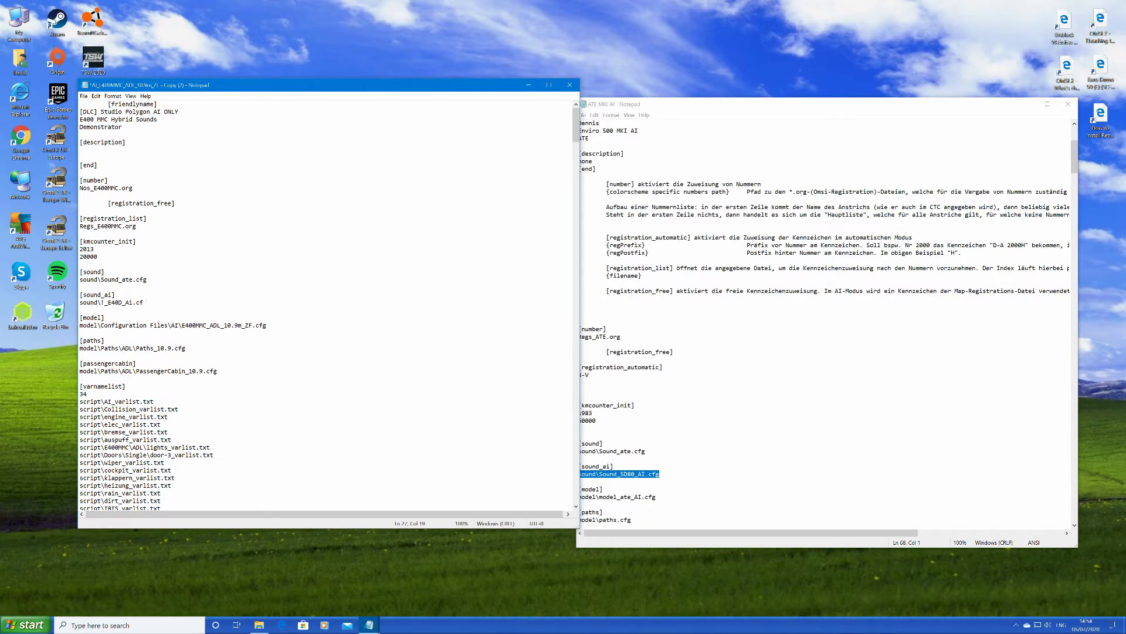
key(BackSpace)
key(BackSpace)
key(BackSpace)
key(ctrl+v)
click(84, 96)
click(98, 132)
Close the saved 400MMC hybrid bus file and the ATE MKI AI file in Notepad.
click(569, 85)
click(1068, 104)
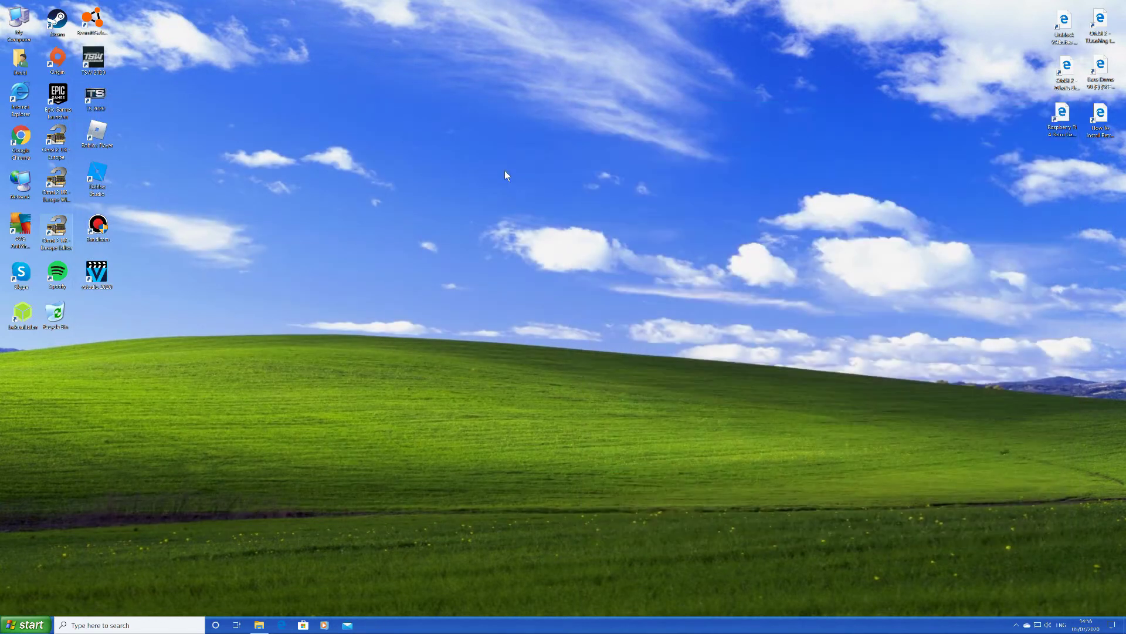